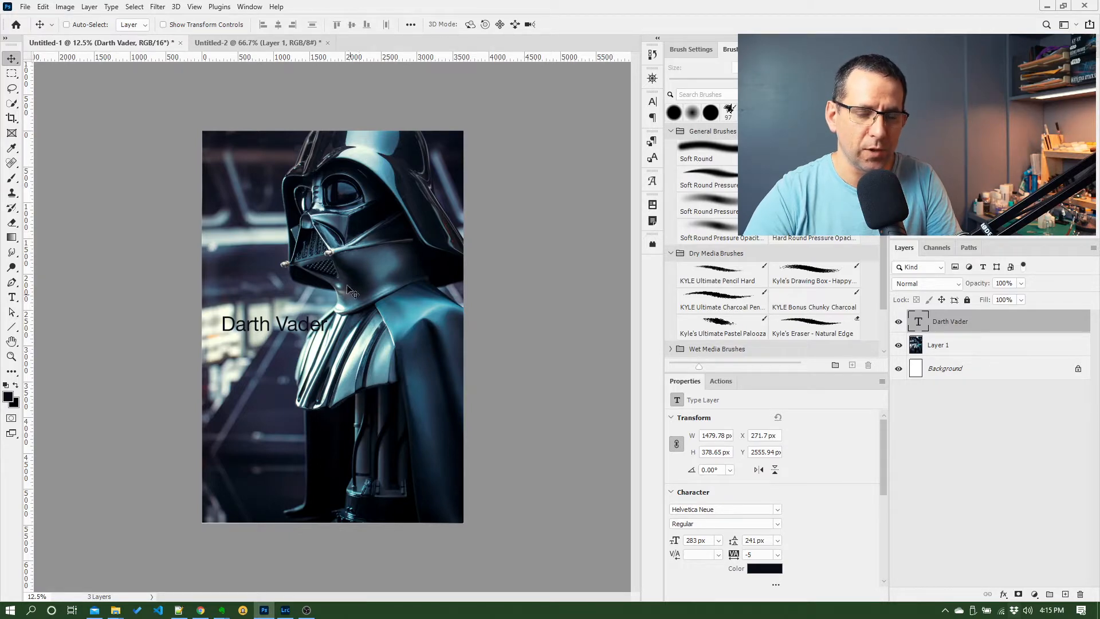
Add a new empty layer and place it between the Darth Vader text layer and Layer 1.
left_click(951, 348)
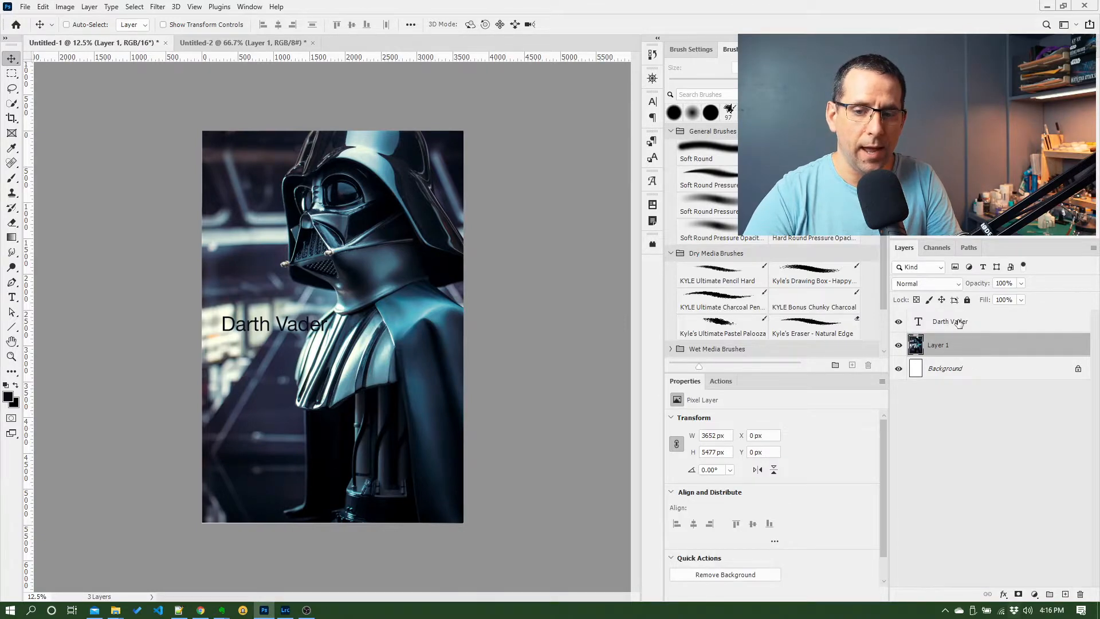
left_click(959, 323)
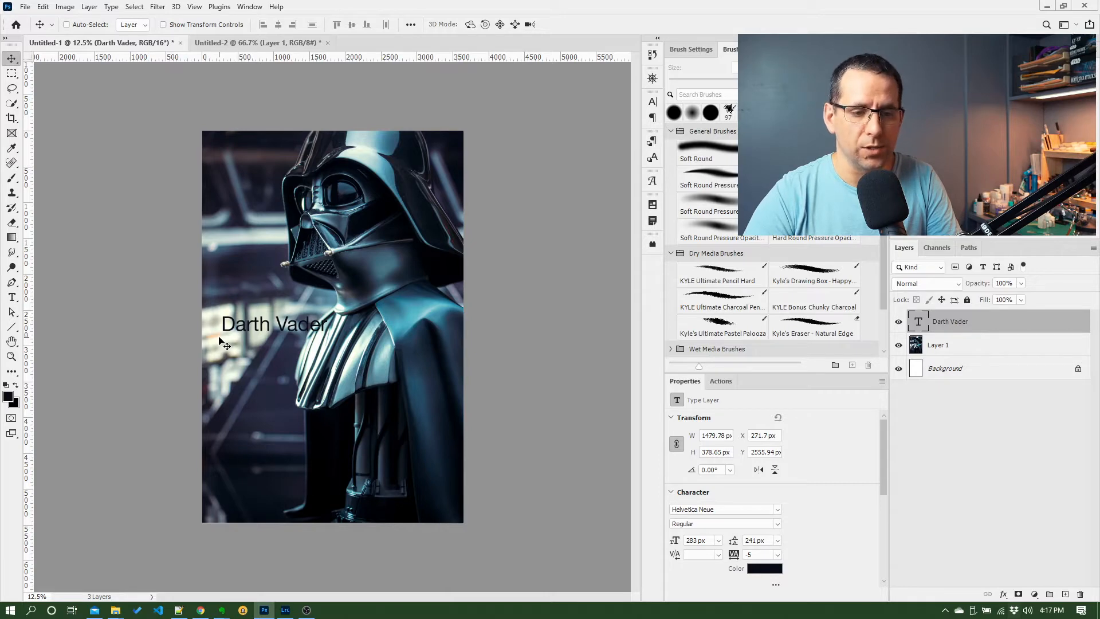
left_click(1065, 594)
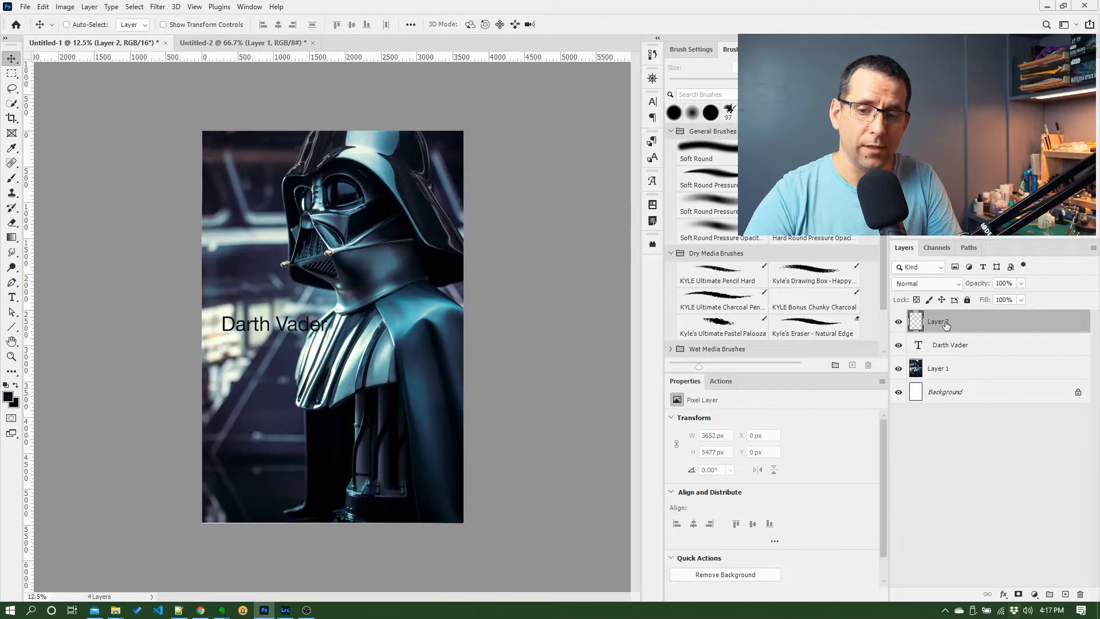
left_click_drag(945, 325, 946, 355)
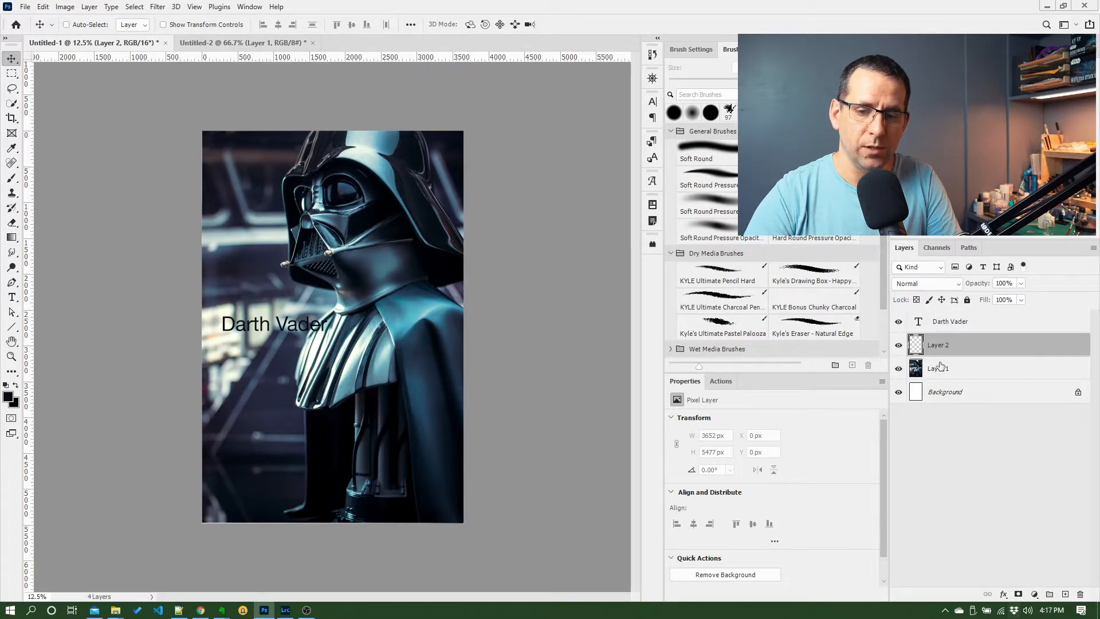
Rename Layer 1, which holds the picture, as Photo.
double_click(940, 370)
type("Photo")
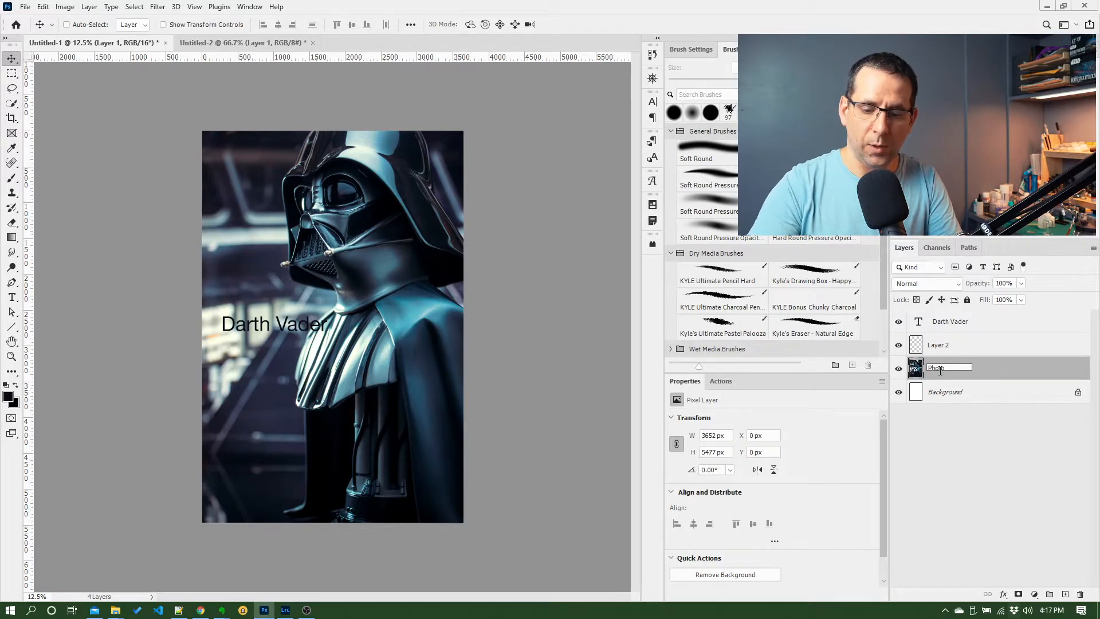
key("Return")
Rename the new empty layer as Box and check it alone with the other layers temporarily hidden.
left_click(944, 346)
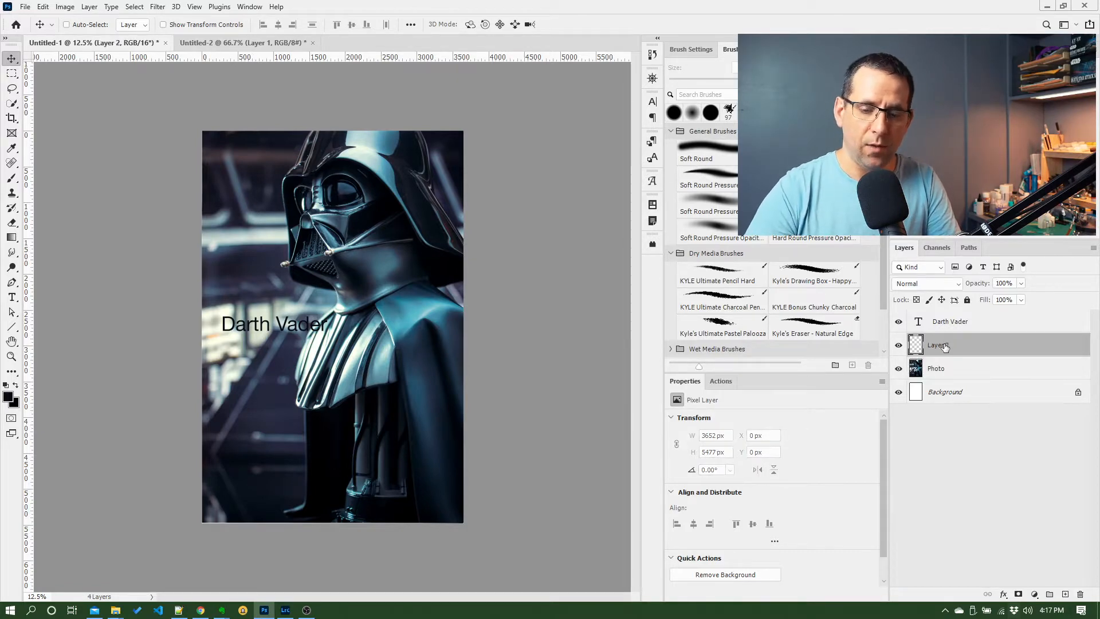
double_click(944, 346)
type("Bo")
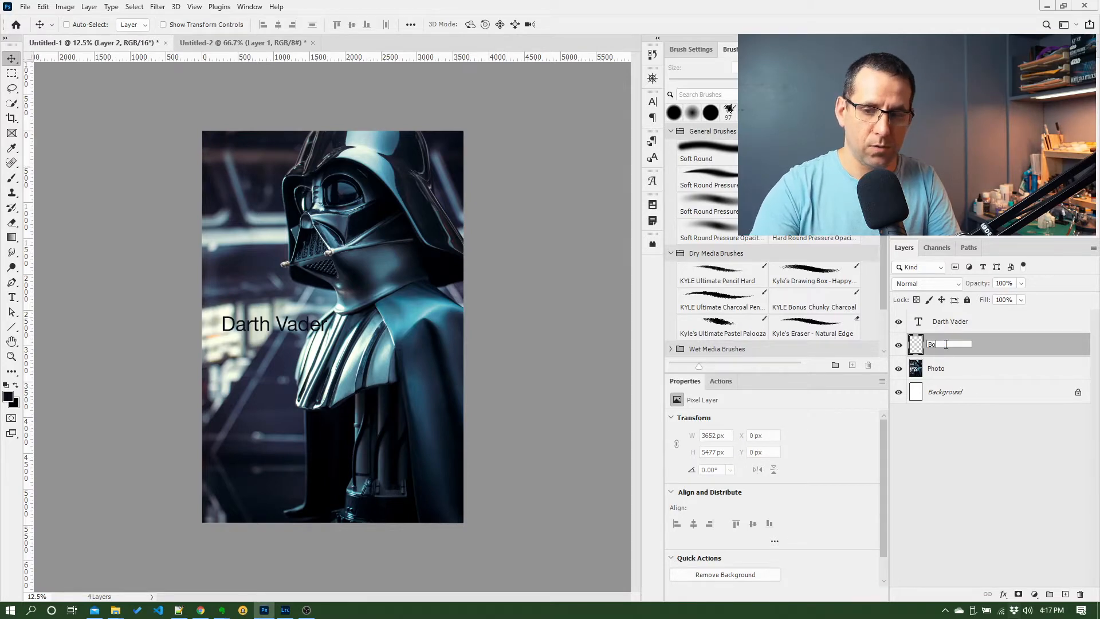
type("x")
key("Return")
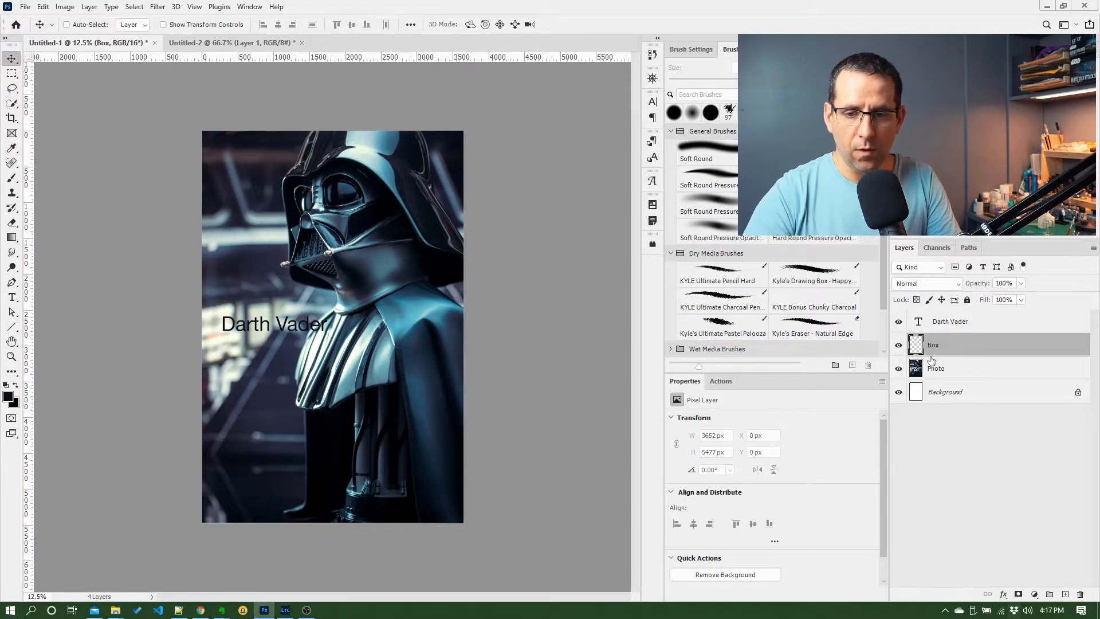
left_click(899, 346, "alt")
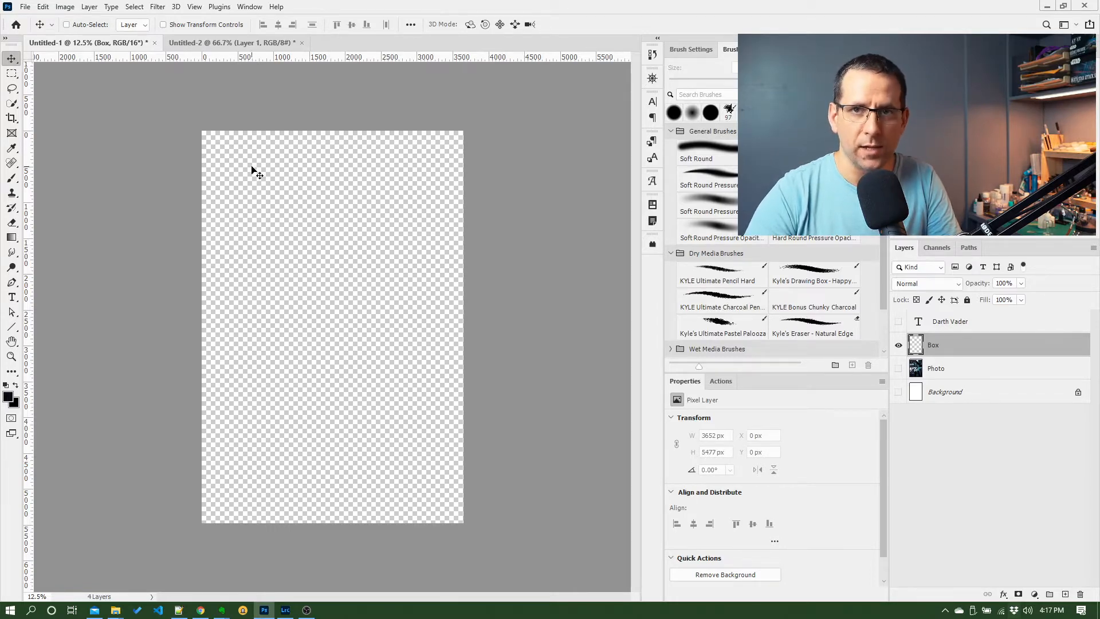
left_click(898, 345, "alt")
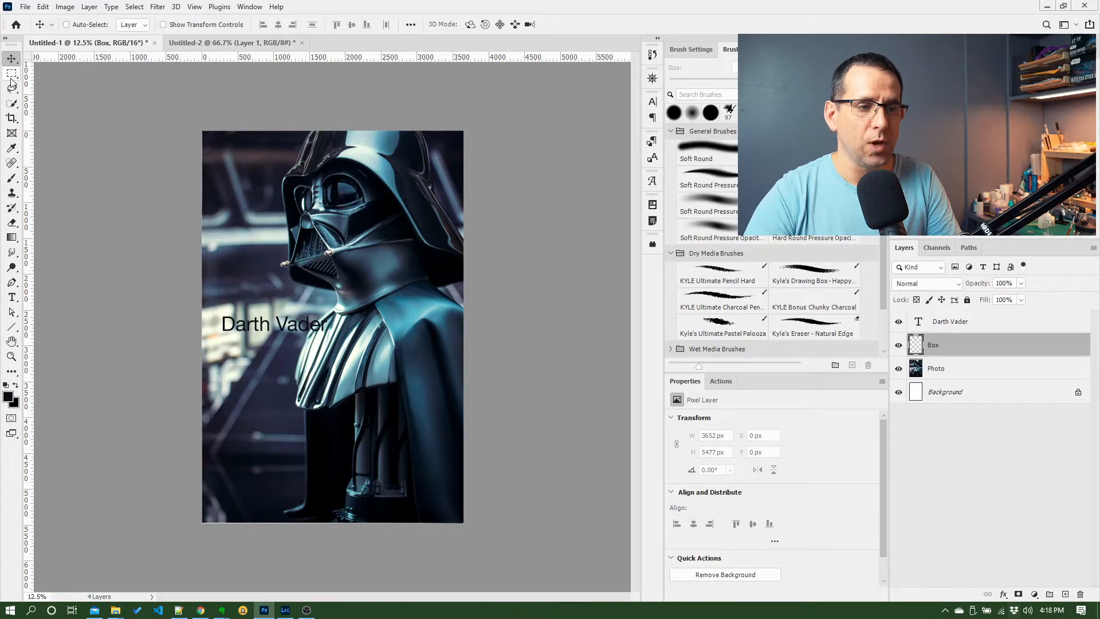
Fill a rectangular selection of about 1990 × 665 px around the Darth Vader text with white (ffffff) on the Box layer, and deselect it.
left_click(12, 74)
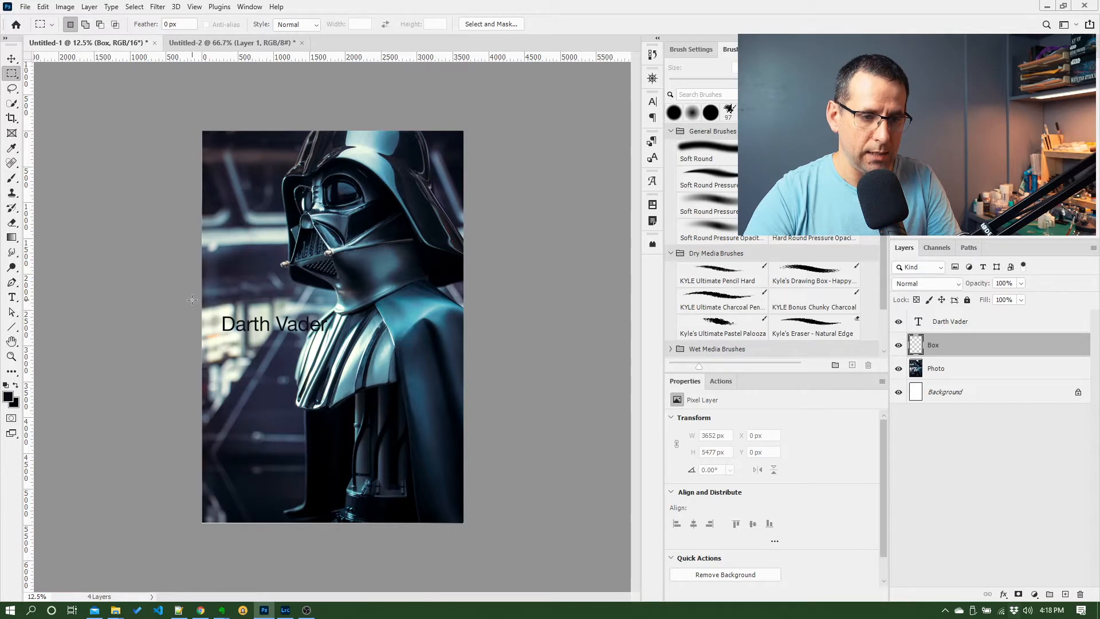
left_click_drag(192, 299, 344, 346)
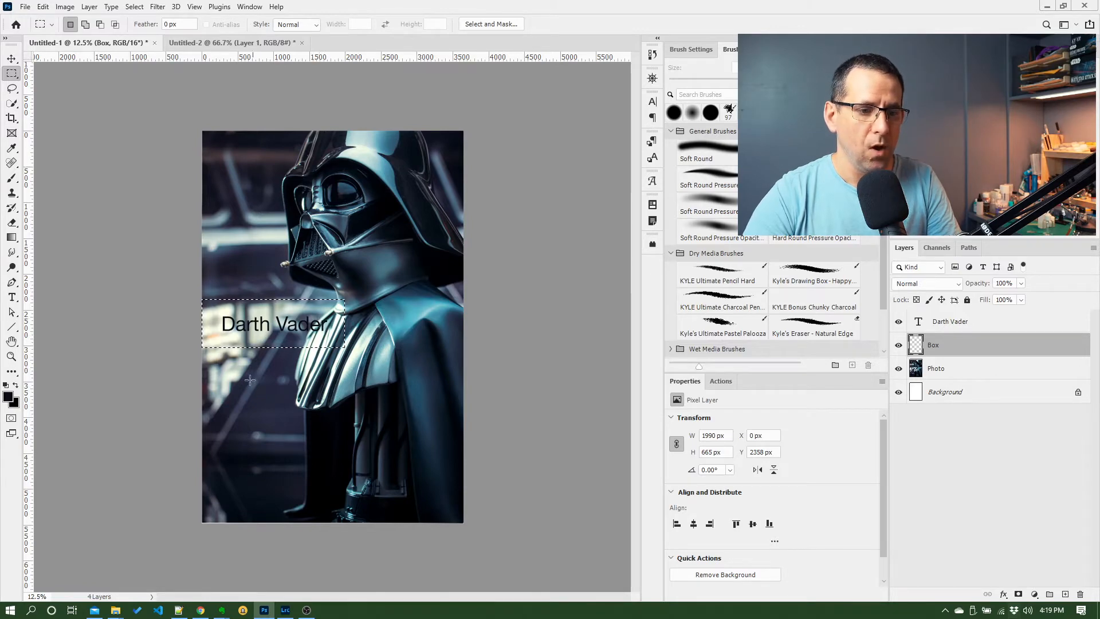
left_click(42, 7)
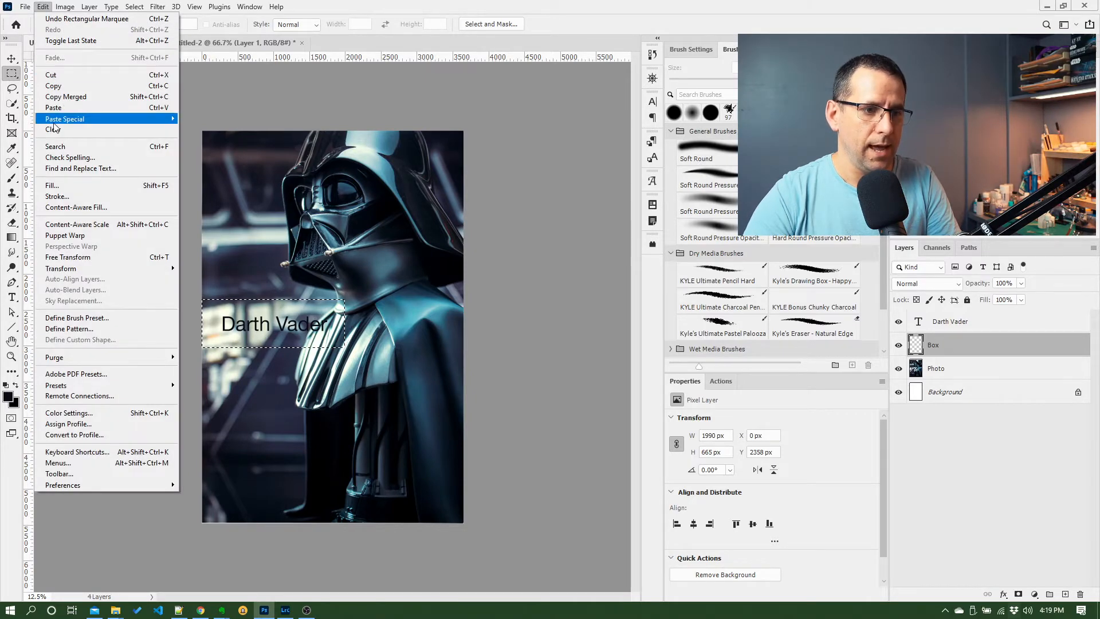
left_click(68, 186)
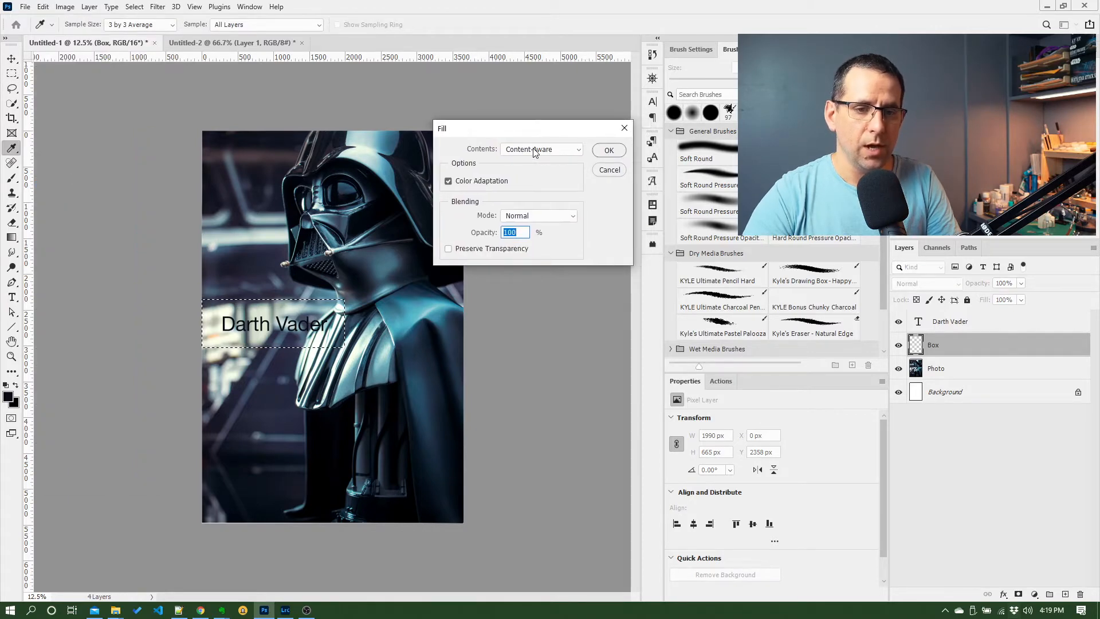
left_click(534, 149)
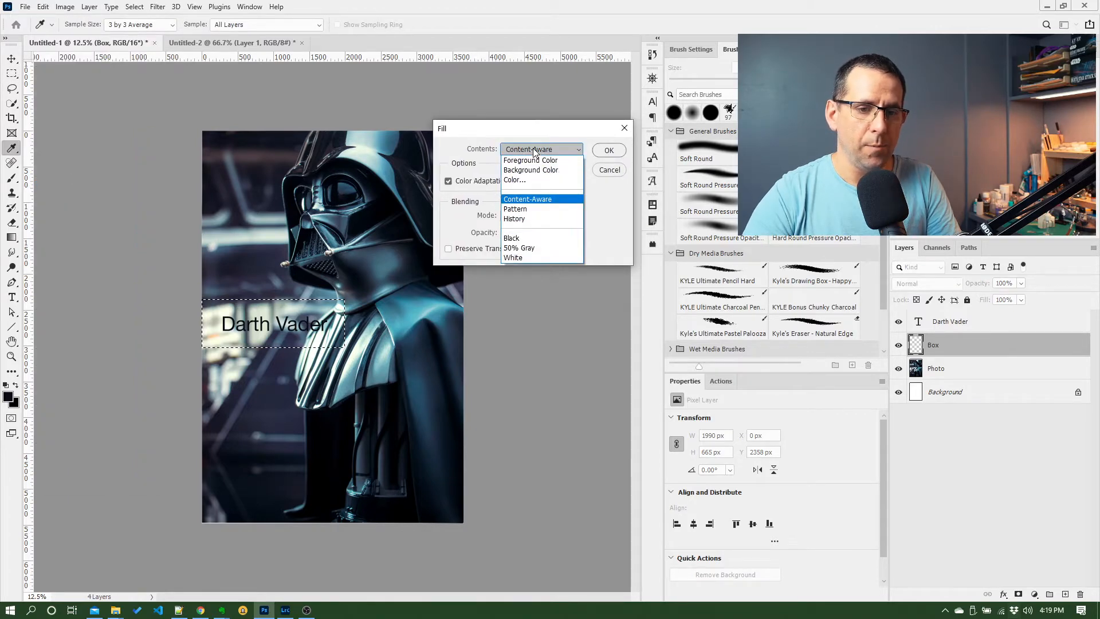
left_click(533, 180)
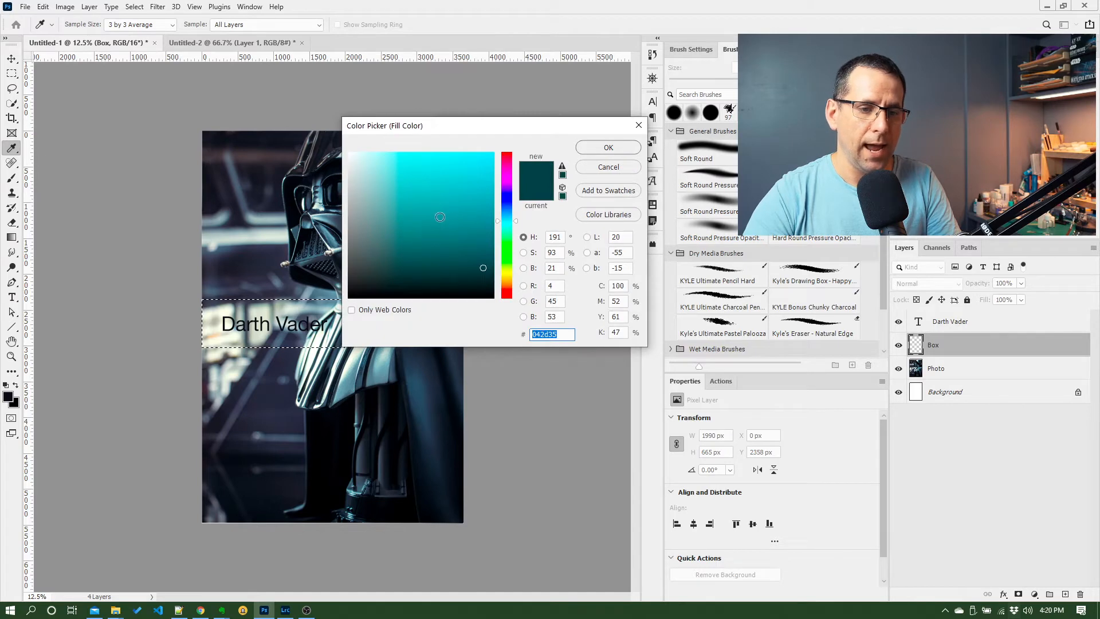
left_click(383, 172)
left_click_drag(382, 171, 339, 138)
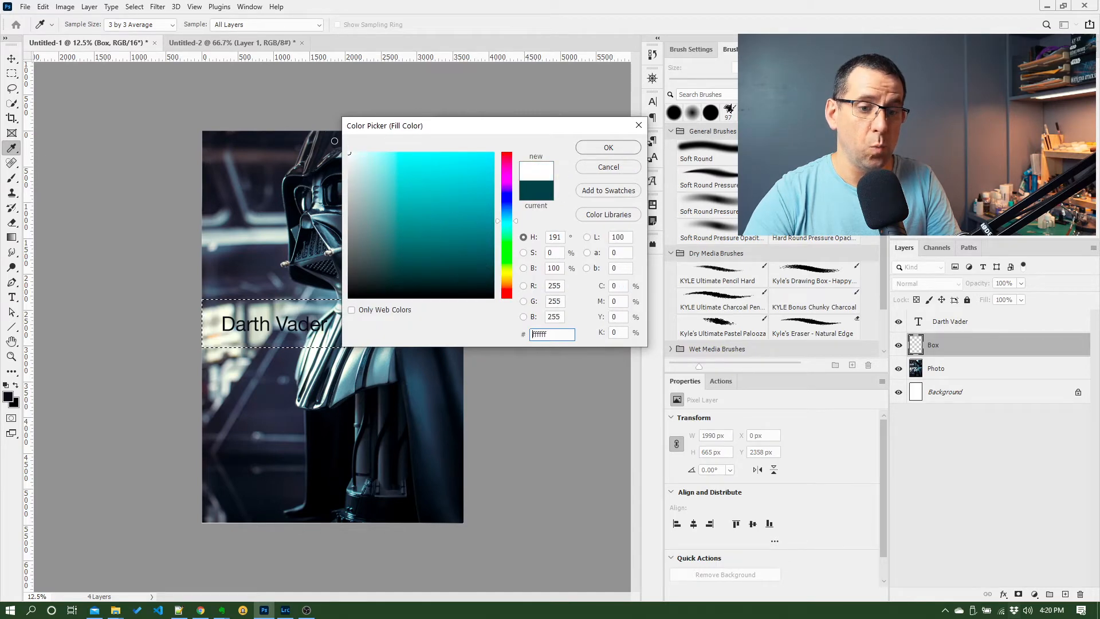
left_click(606, 148)
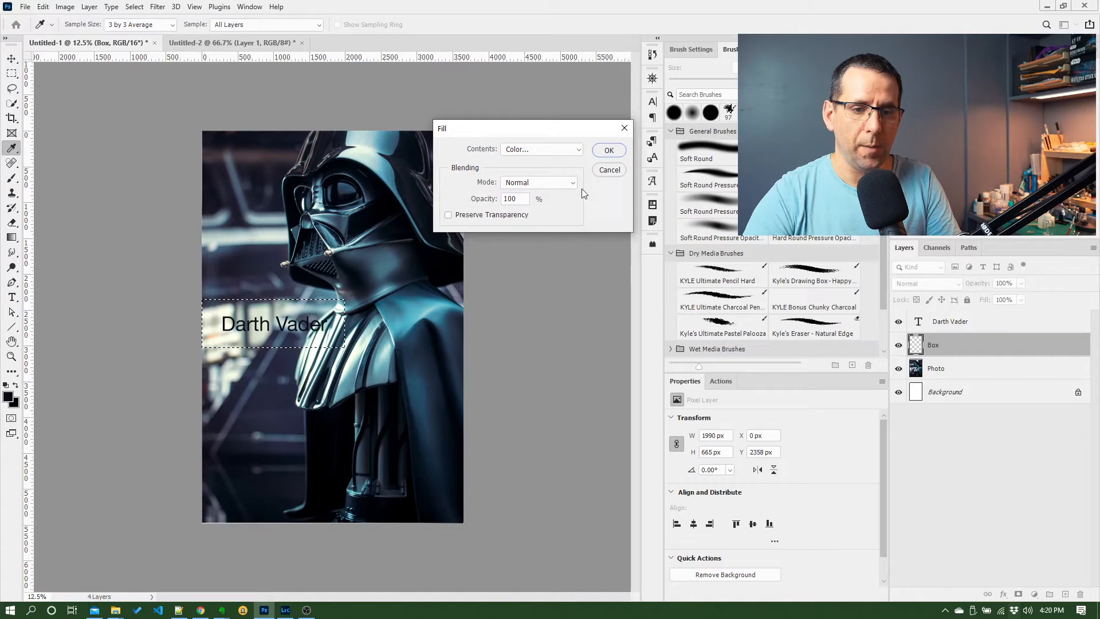
left_click(609, 150)
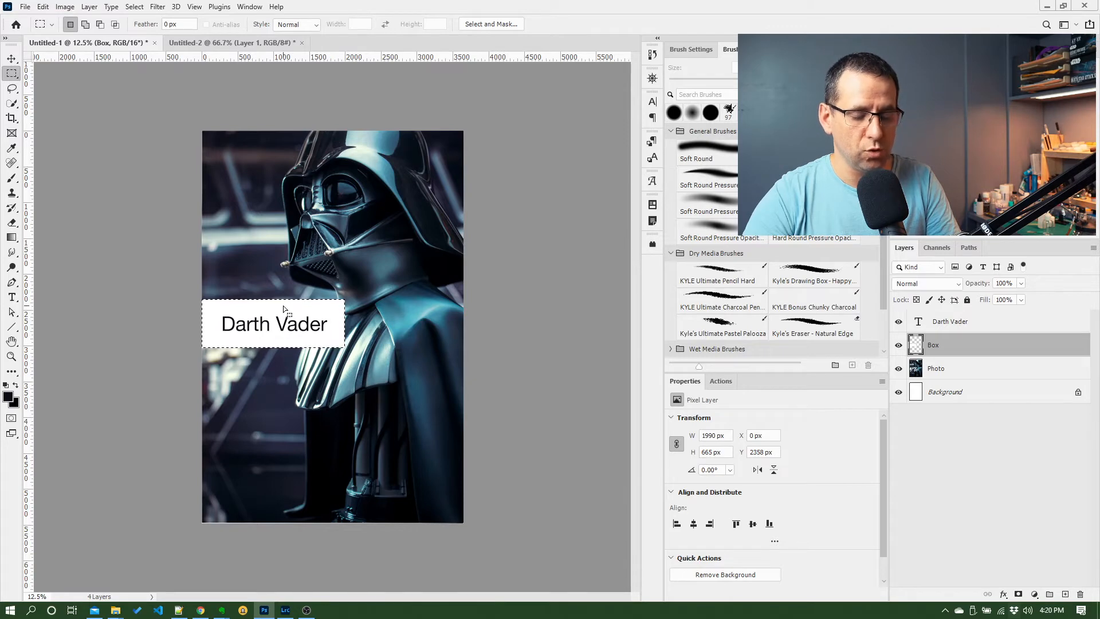
key("ctrl+d")
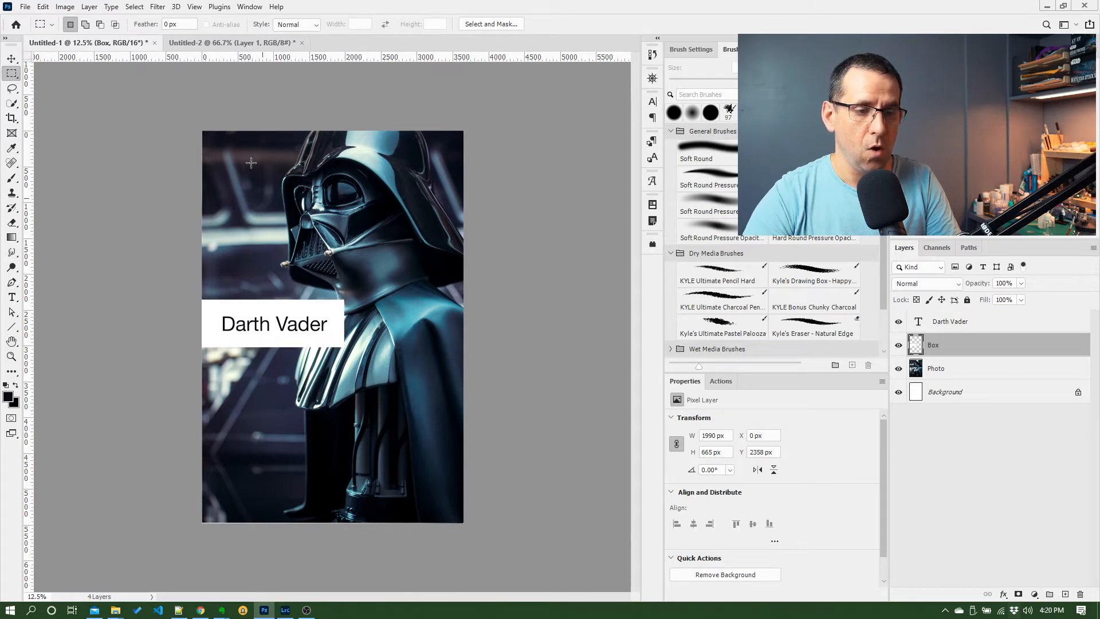
Reselect the last rectangular selection around the white box and deselect it again.
left_click(136, 7)
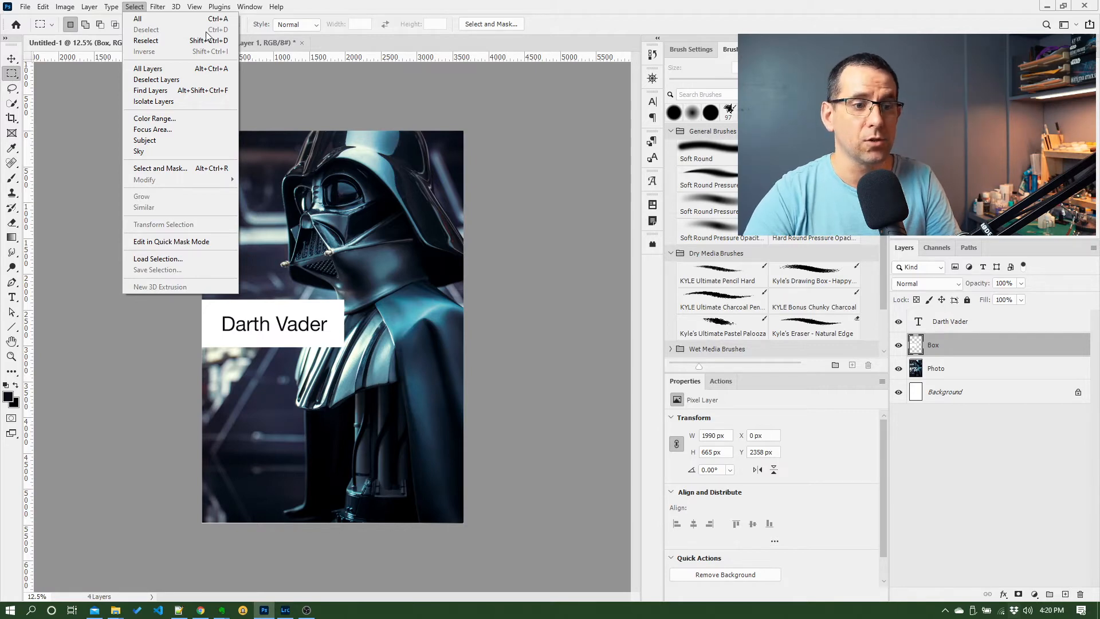
left_click(165, 43)
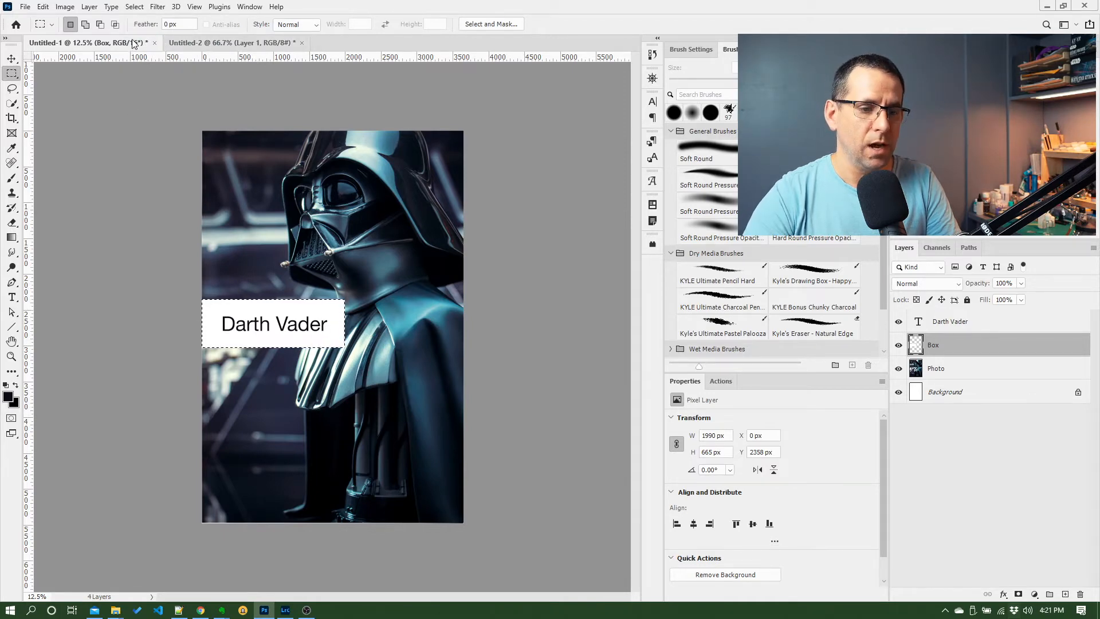
left_click(135, 7)
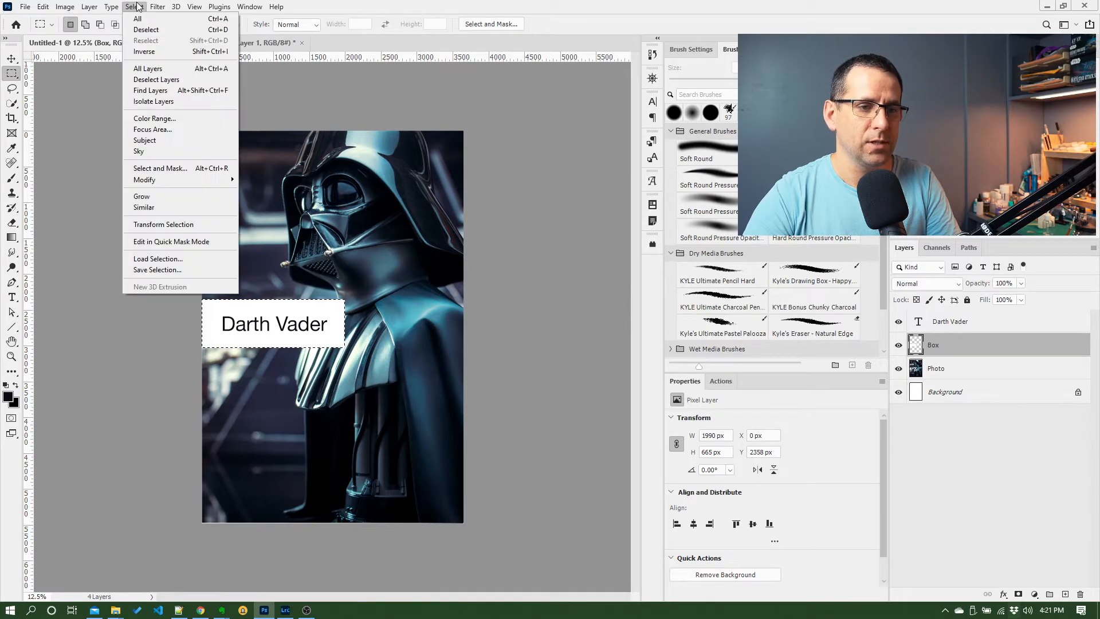
left_click(146, 29)
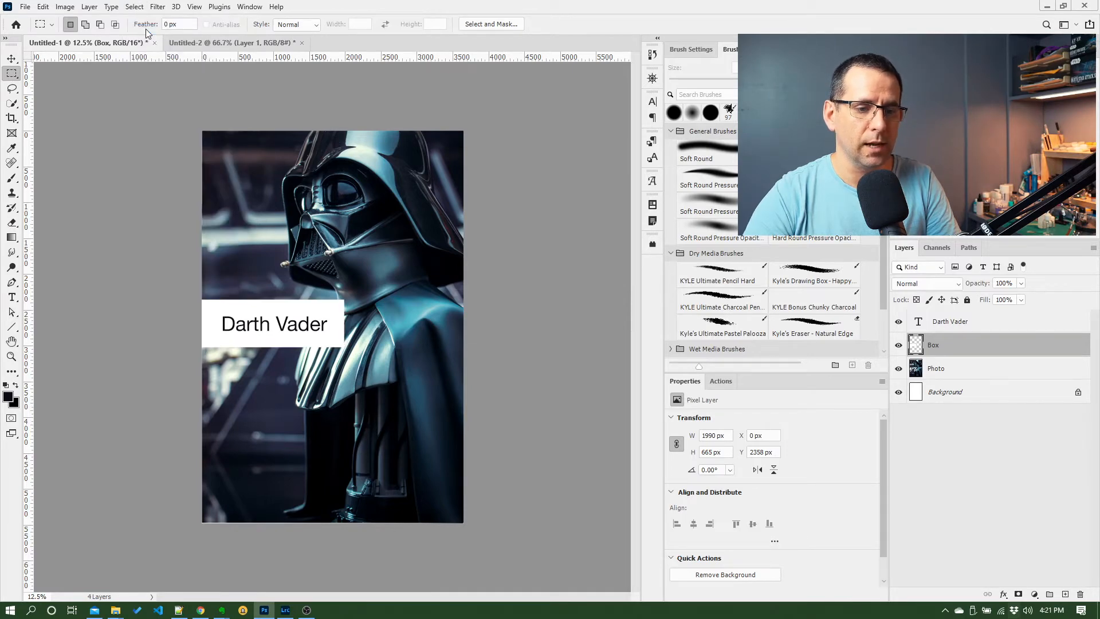
Switch to the Move tool and show only the Box layer to examine its contents.
left_click(11, 58)
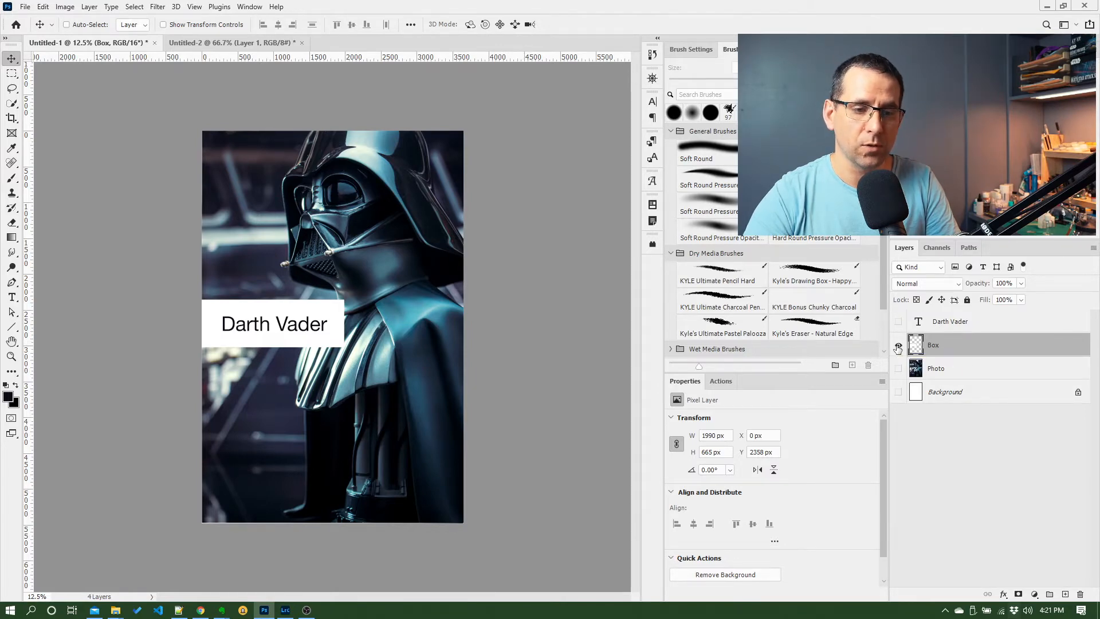
left_click(898, 346, "alt")
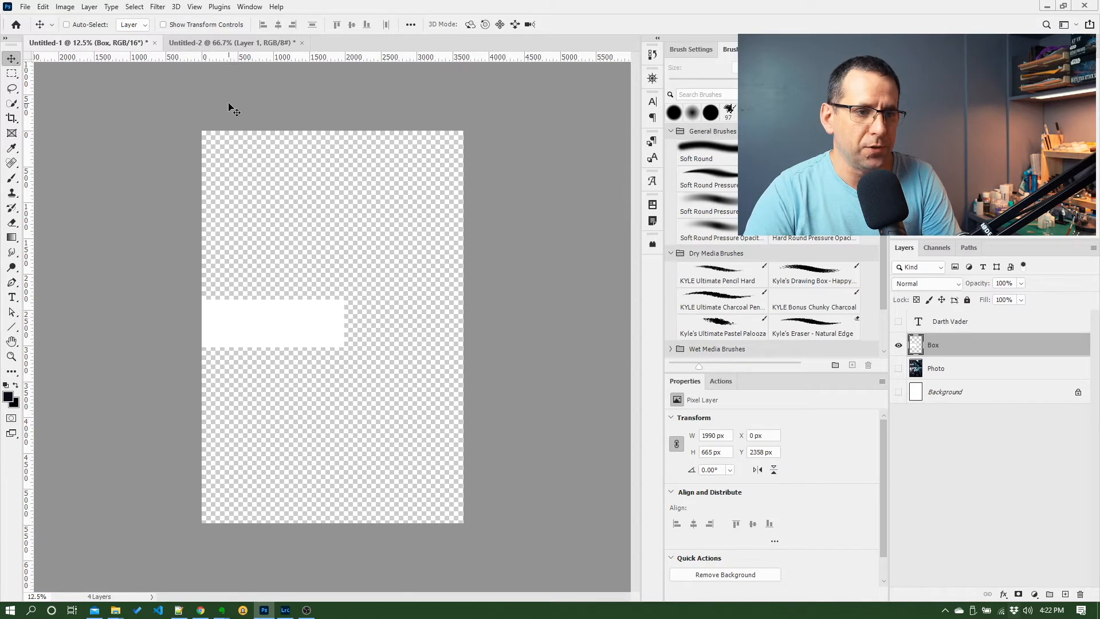
Switch to the Untitled-2 beach photo and show the walking family at 100%.
left_click(210, 43)
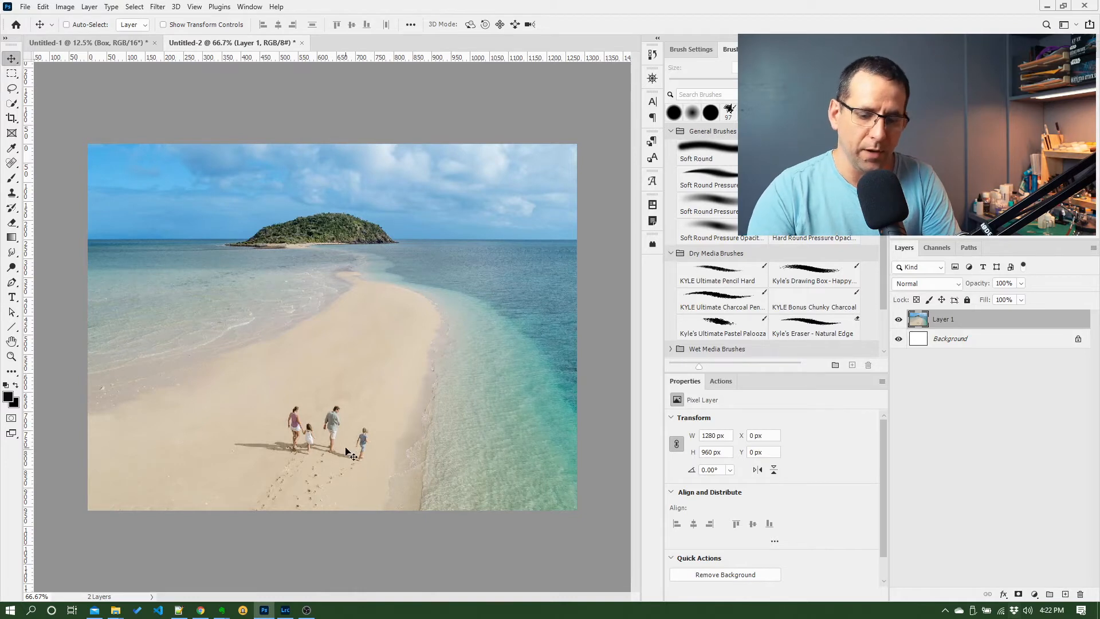
key("ctrl+plus")
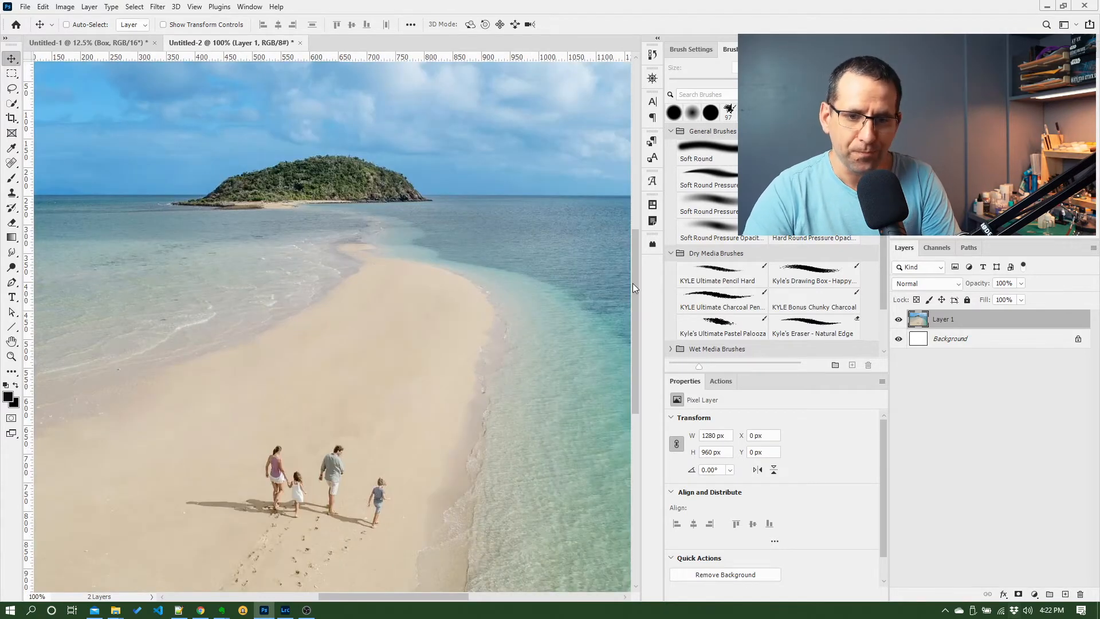
left_click_drag(632, 283, 633, 326)
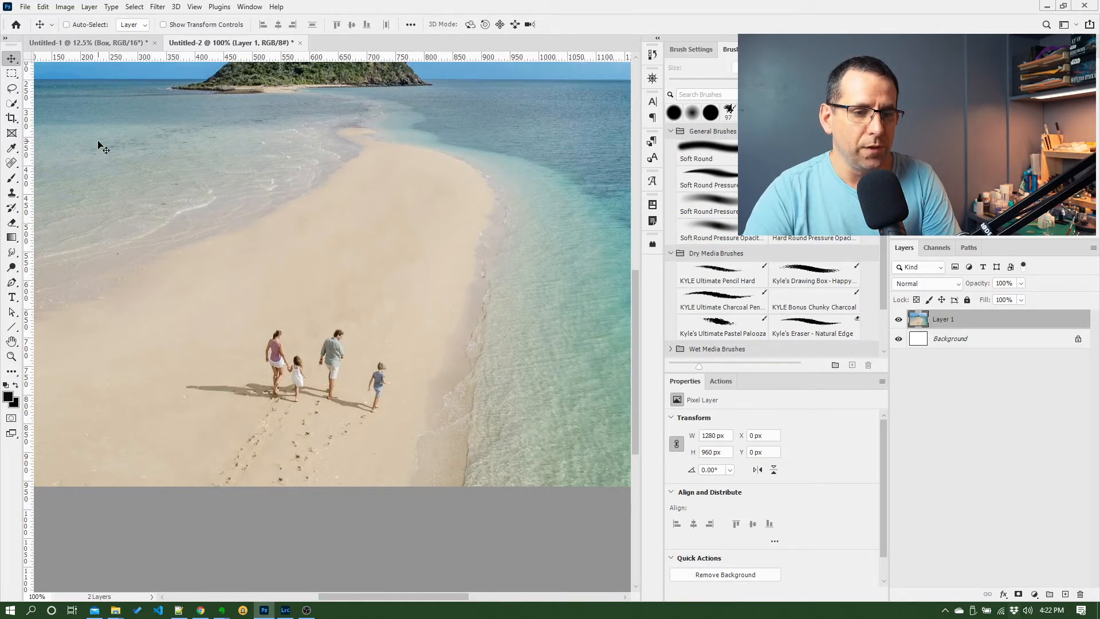
Draw a rectangular selection of about 75 × 131 px around the child walking apart from the family, and deselect it.
left_click(11, 74)
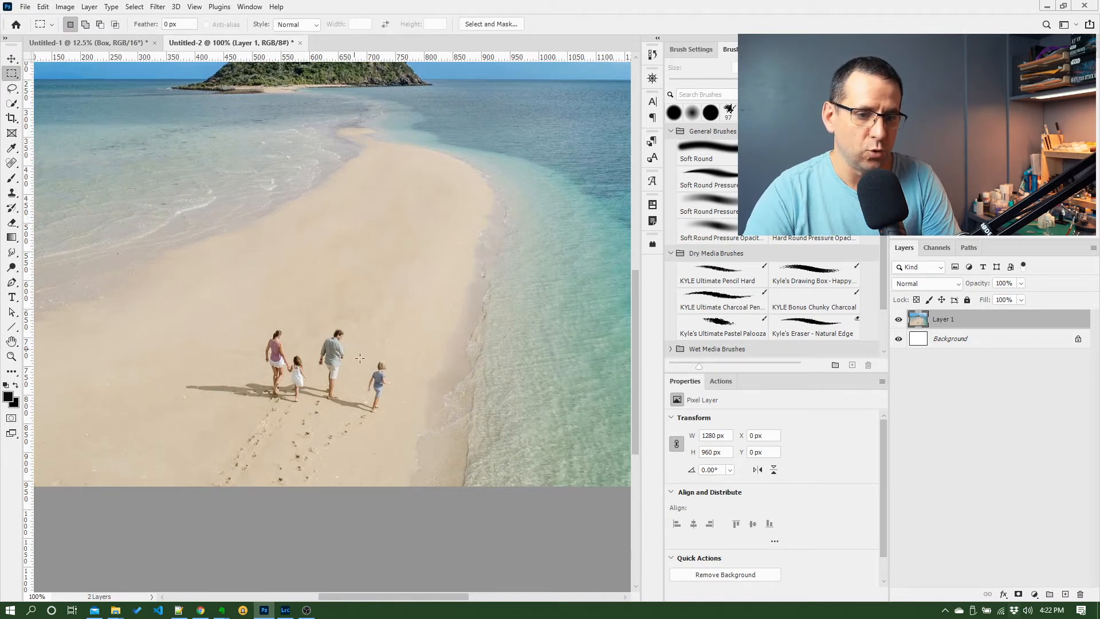
left_click_drag(354, 349, 397, 424)
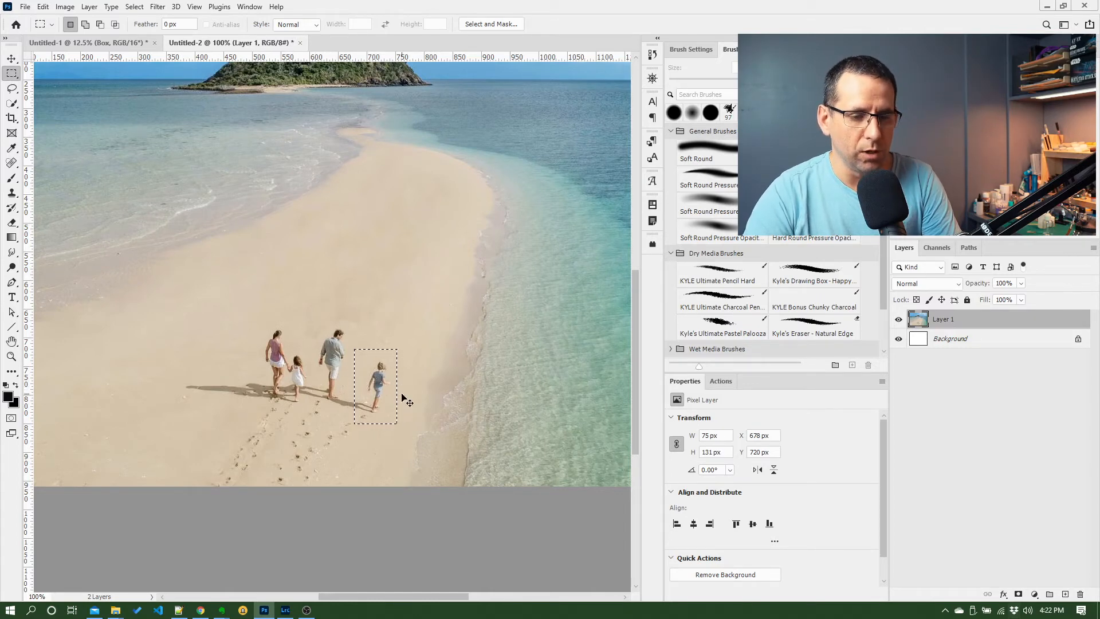
key("ctrl+d")
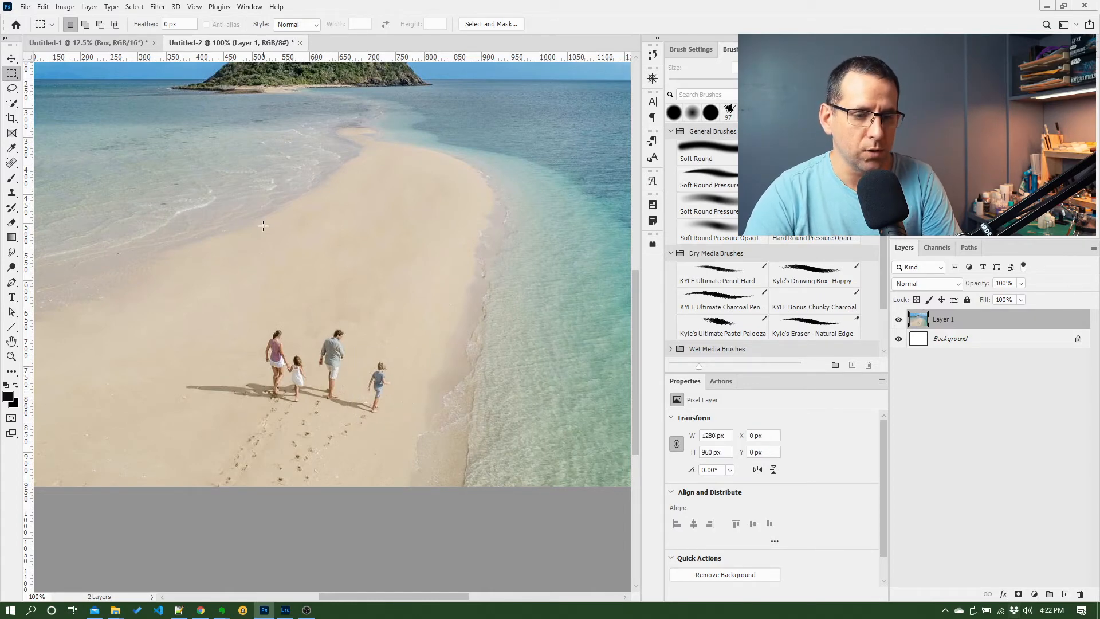
Look through the available marquee tool variants.
right_click(14, 77)
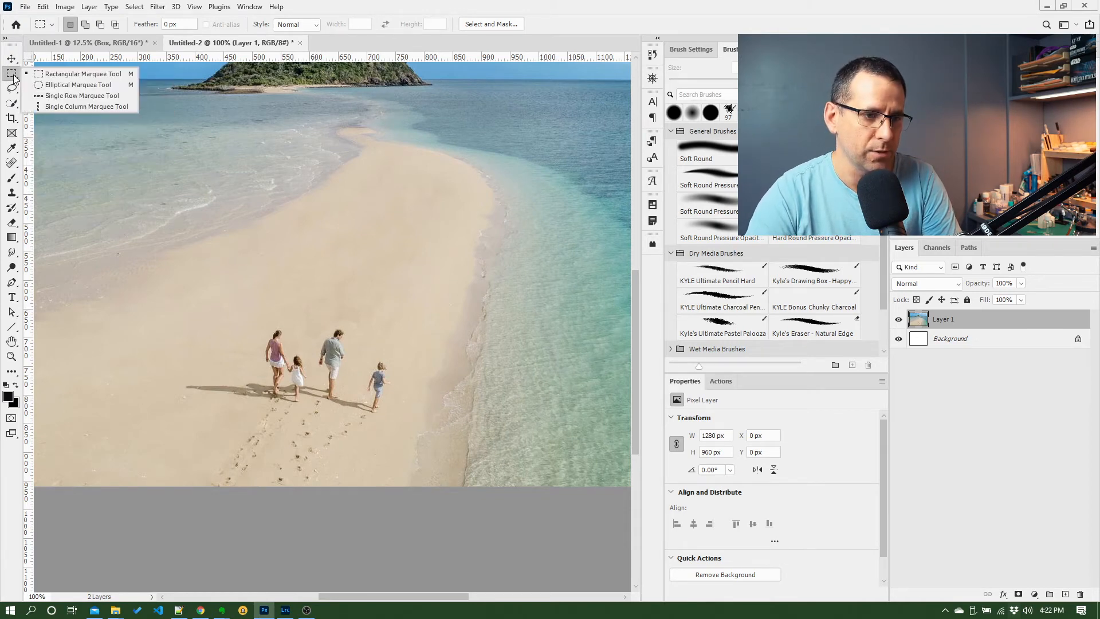
left_click(10, 76)
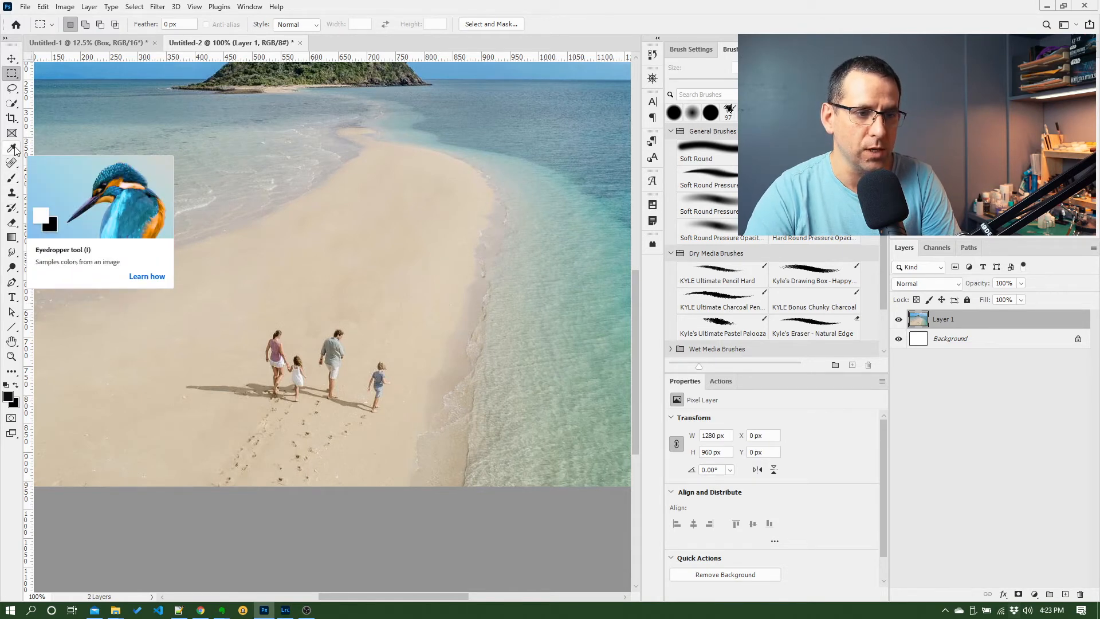
left_click(16, 79)
right_click(16, 79)
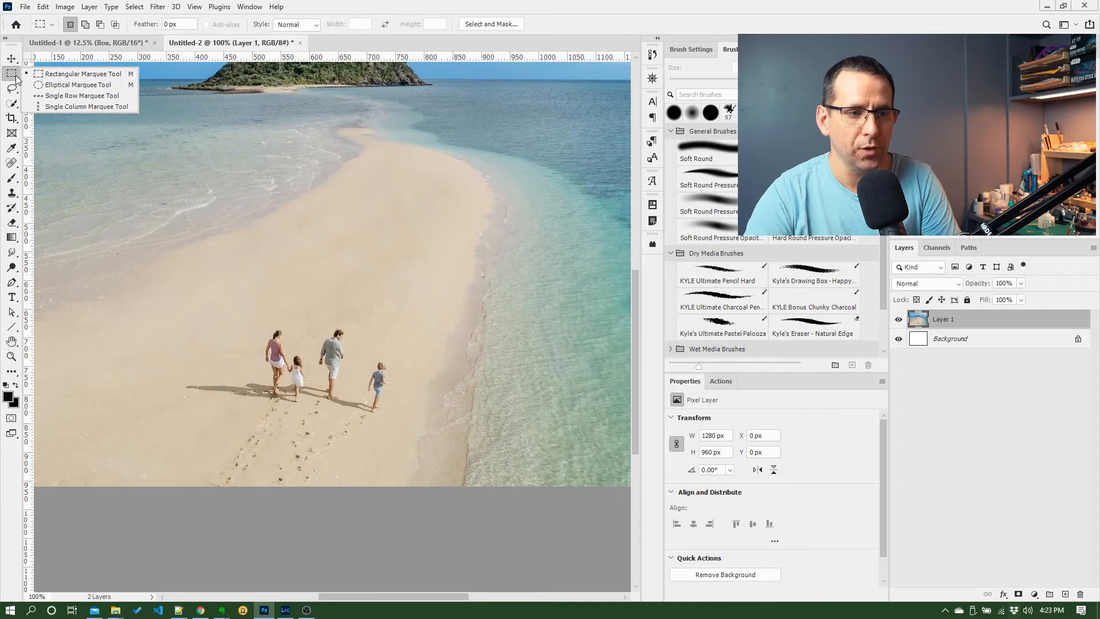
Draw an elliptical selection of about 86 × 134 px around the child walking apart, and switch back to the Rectangular Marquee tool.
left_click(78, 87)
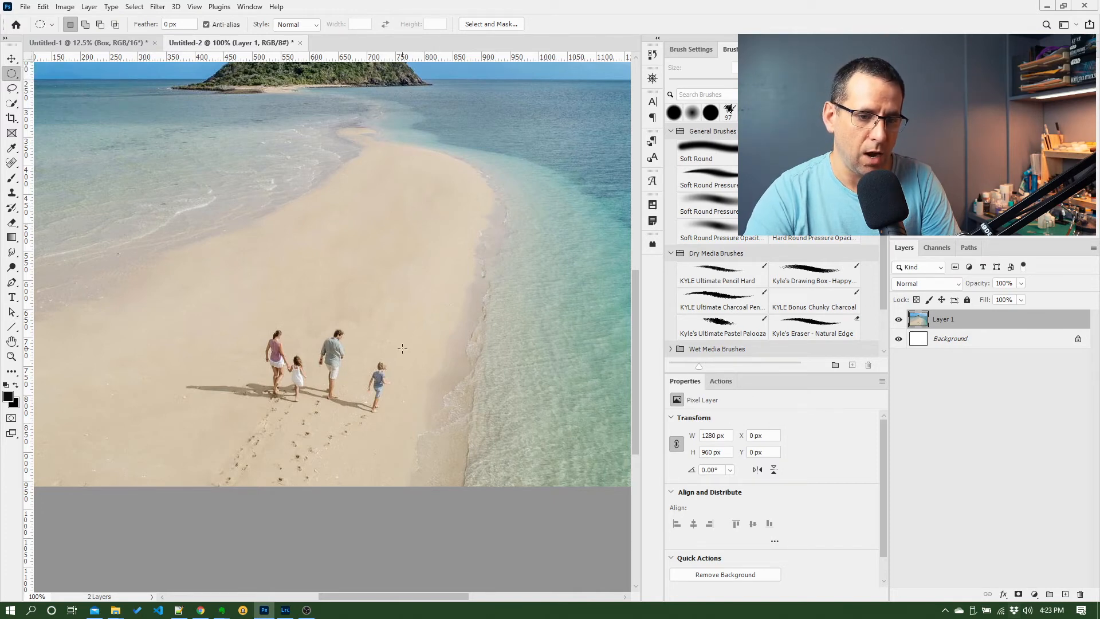
left_click_drag(402, 348, 353, 425)
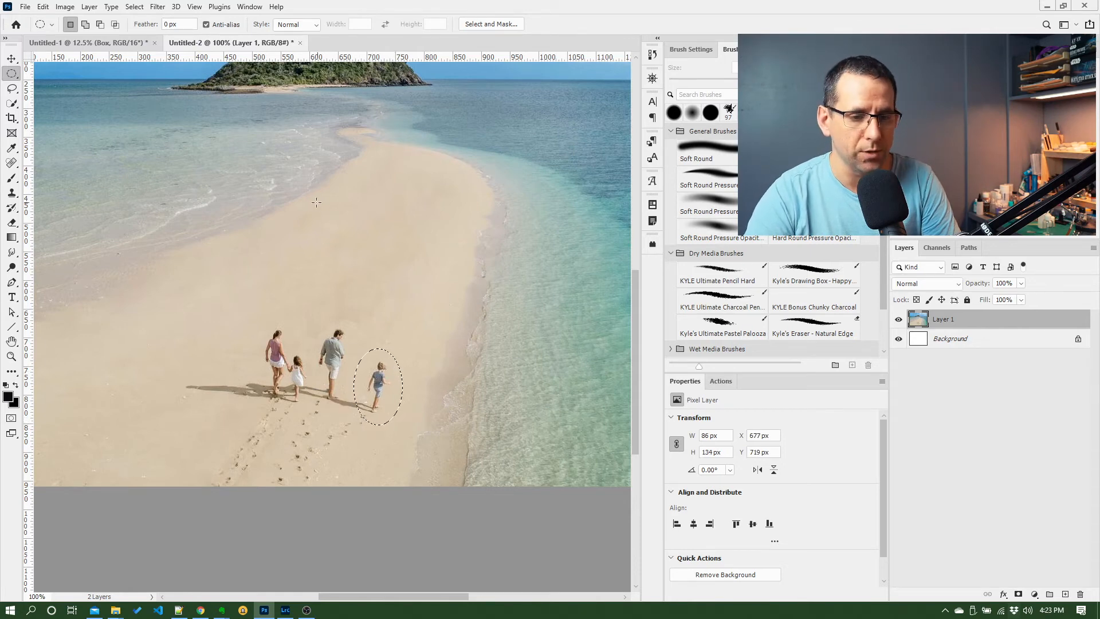
left_click(12, 73)
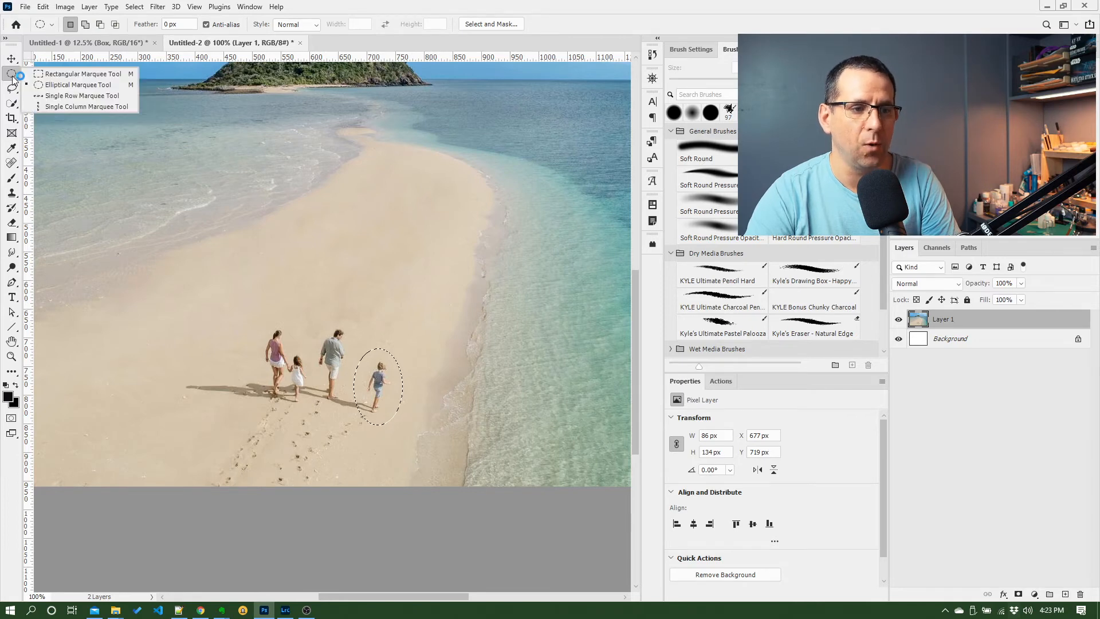
left_click(47, 74)
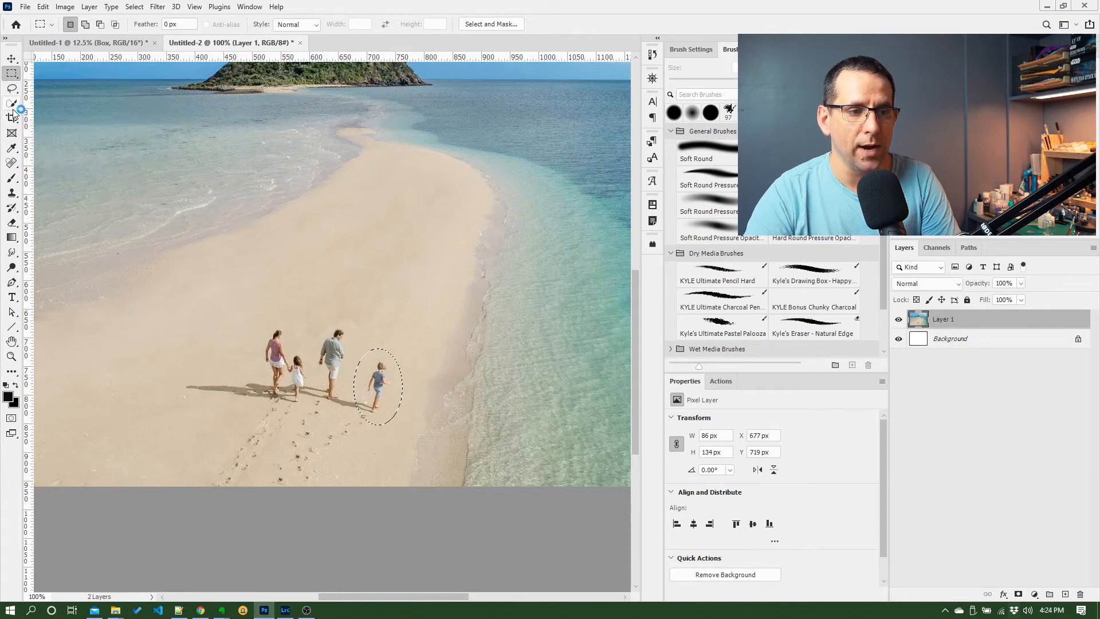
Look through the Brush tool variants, and clear the elliptical selection with the Rectangular Marquee tool.
left_click(14, 182)
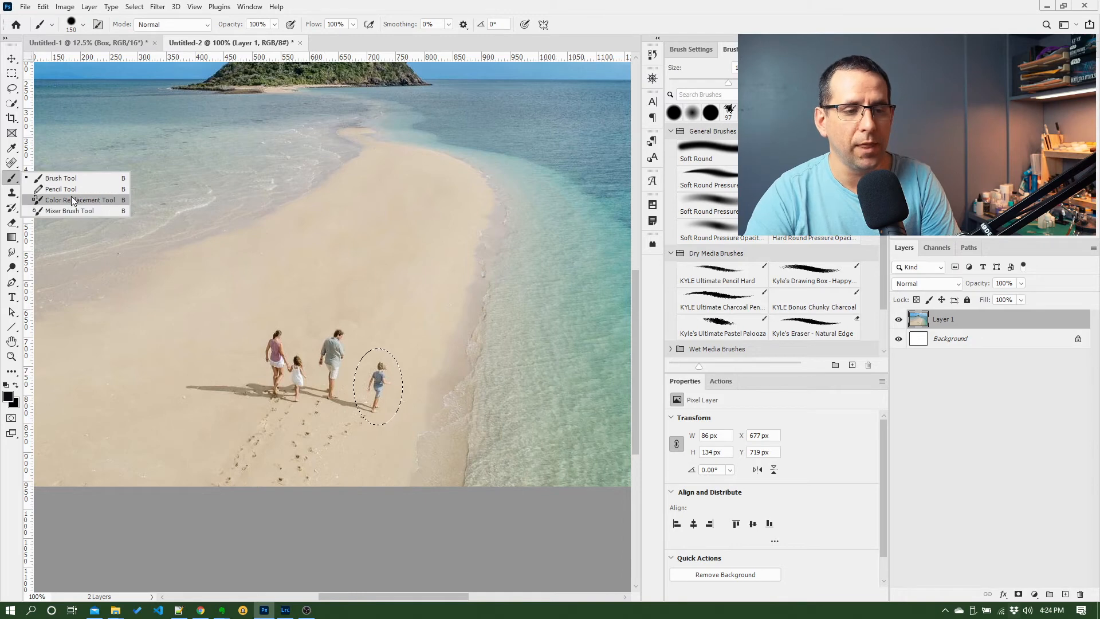
left_click(12, 181)
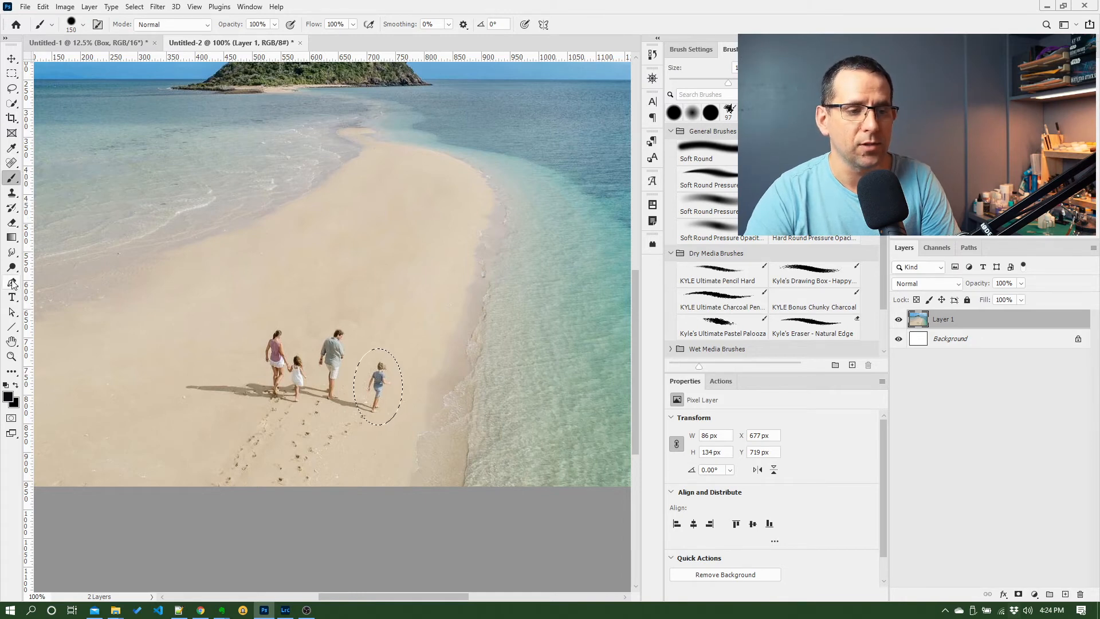
left_click(12, 73)
left_click(373, 268)
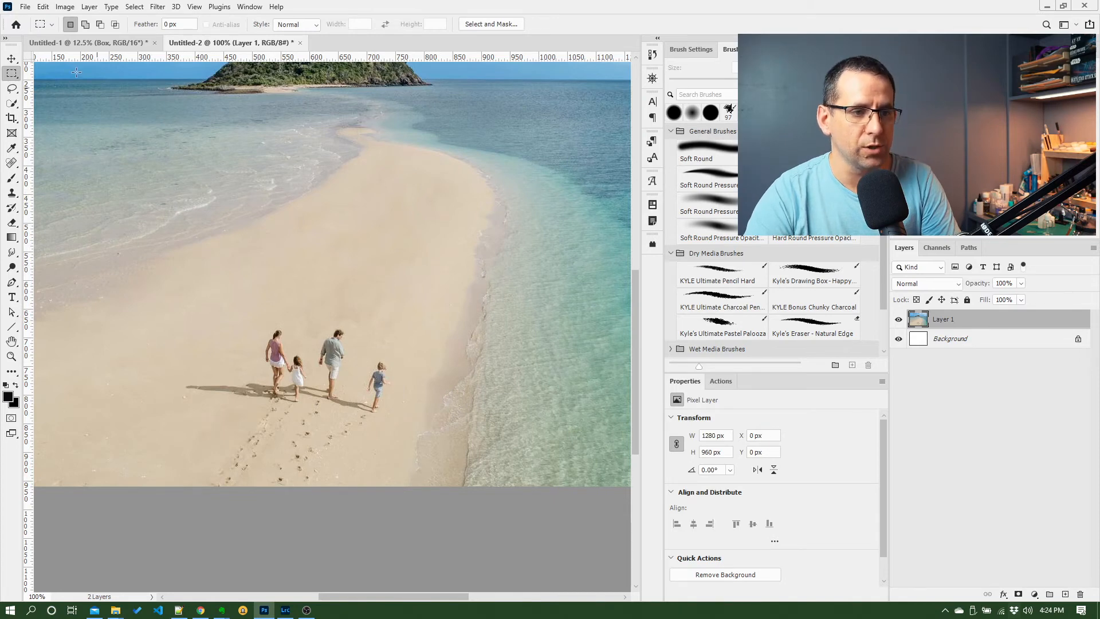
right_click(12, 76)
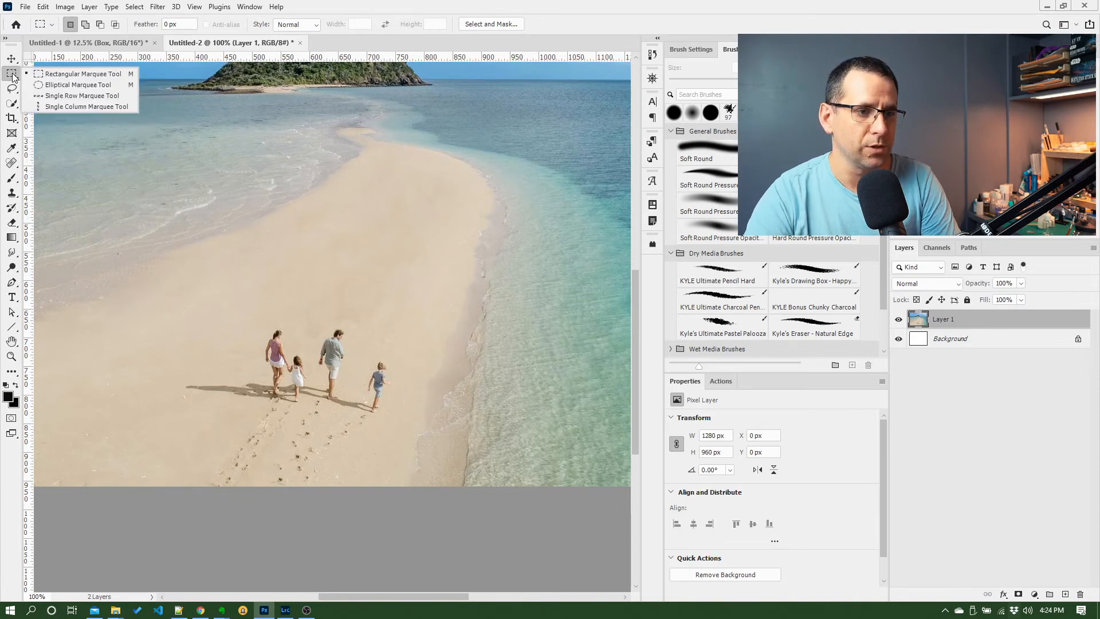
left_click(14, 77)
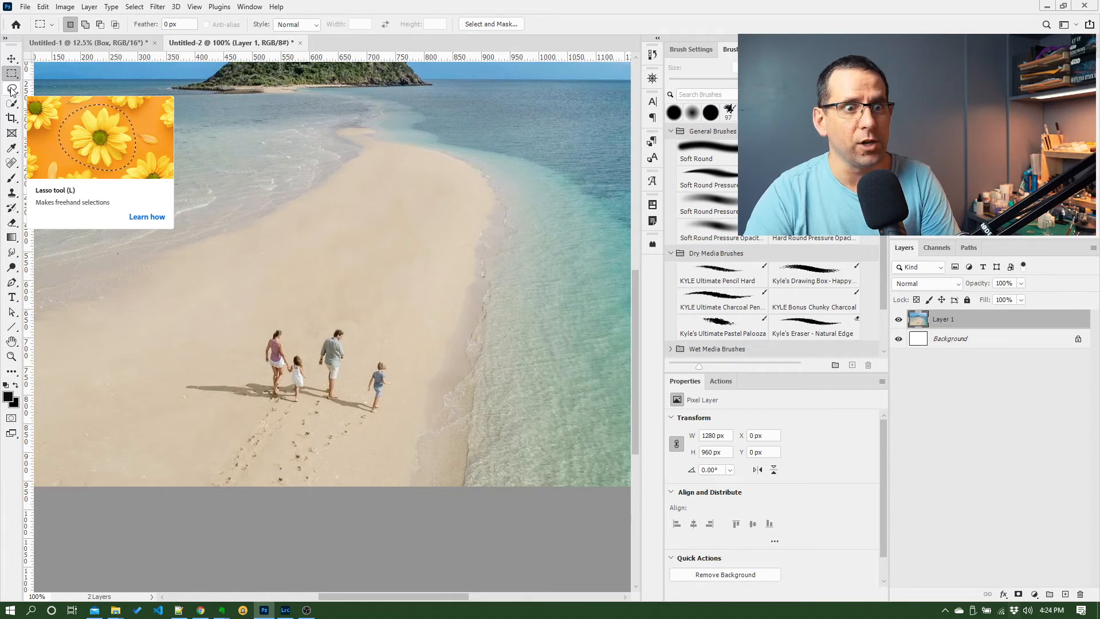
Draw a freehand Lasso selection of about 66 × 114 px closely around the child walking apart from the family.
left_click(12, 91)
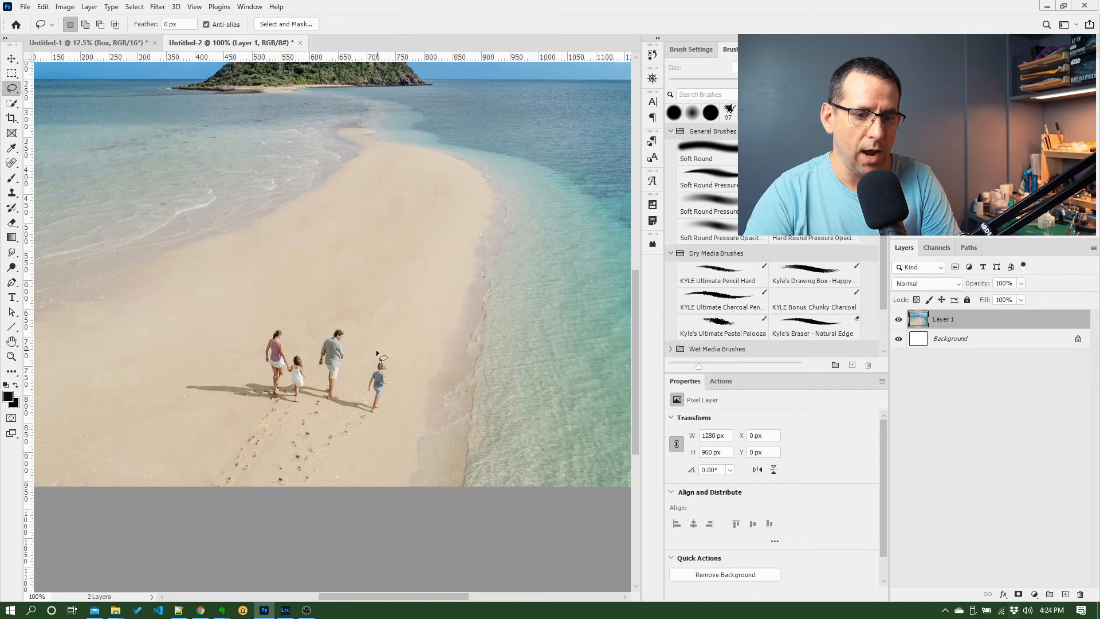
mouse_move(376, 351)
left_mouse_down()
mouse_move(358, 389)
mouse_move(376, 415)
mouse_move(395, 385)
mouse_move(378, 351)
left_mouse_up()
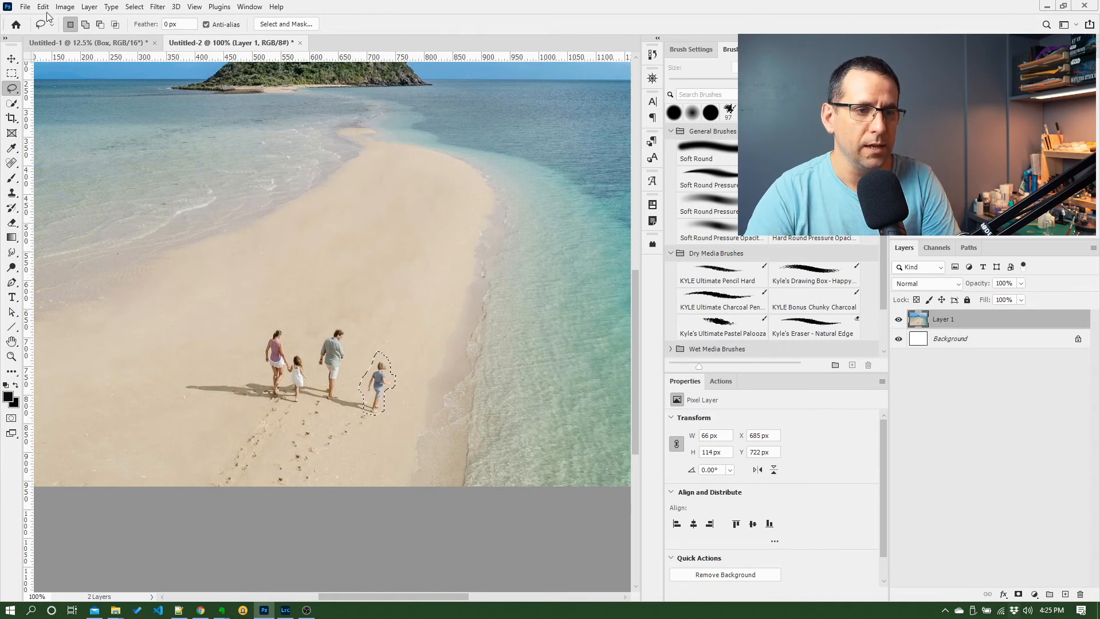
Remove the selected child with a Content-Aware fill, and deselect the area.
left_click(44, 7)
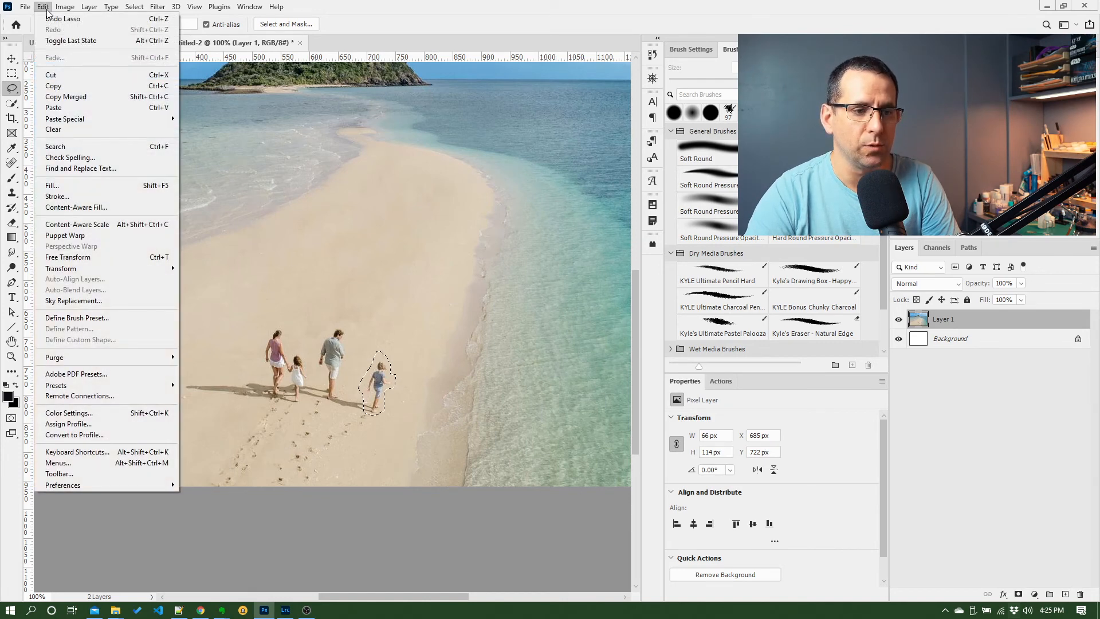
left_click(85, 187)
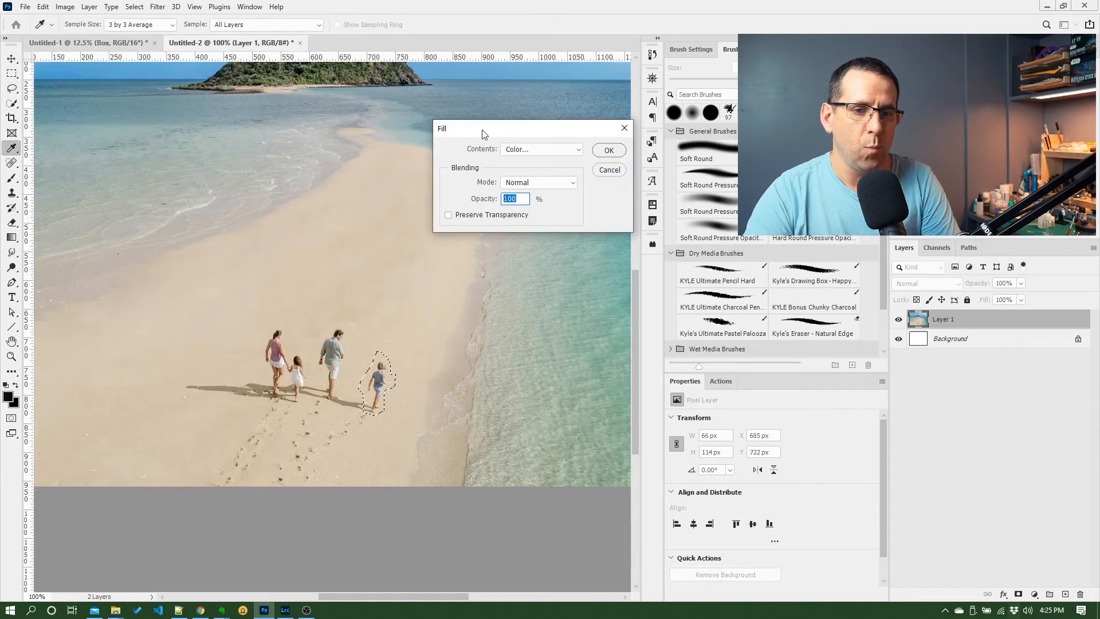
left_click_drag(481, 132, 413, 132)
left_click(459, 150)
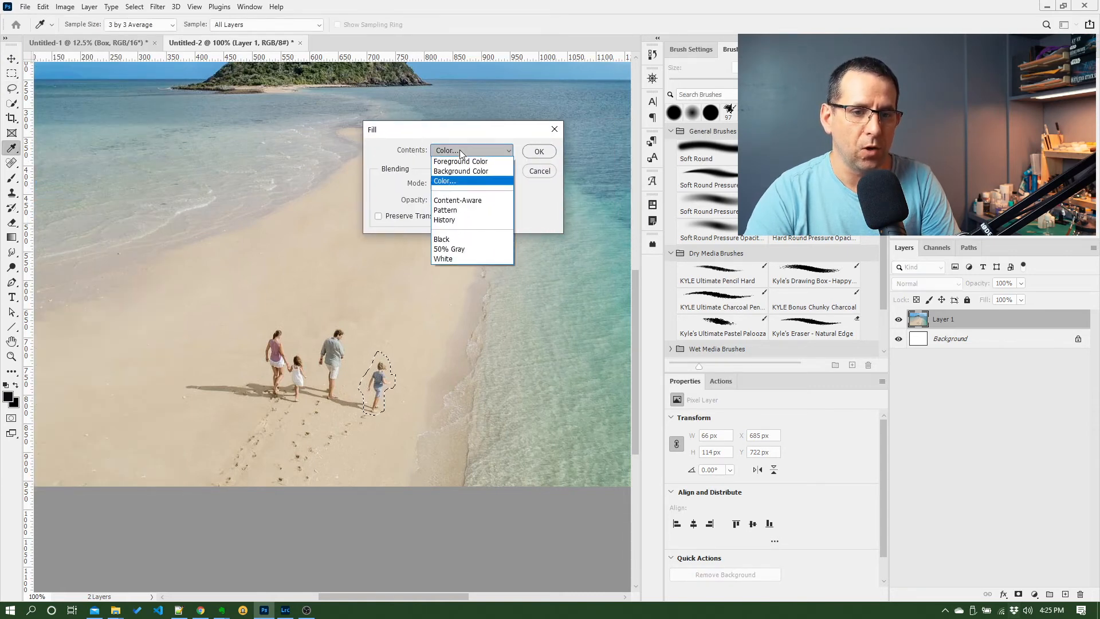
left_click(466, 201)
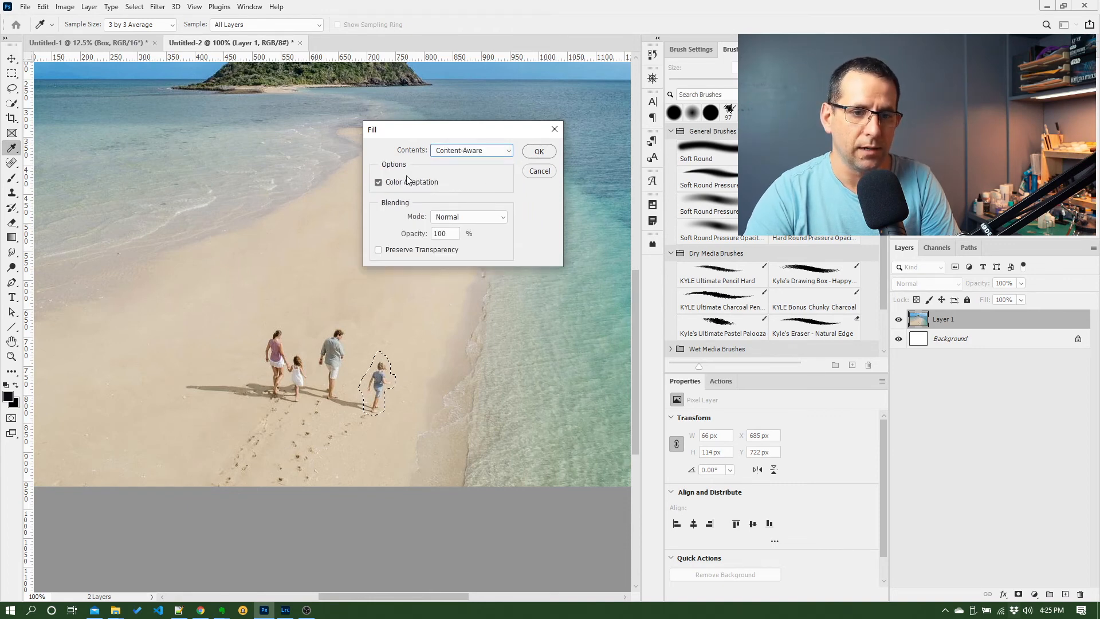
left_click(538, 152)
key("l")
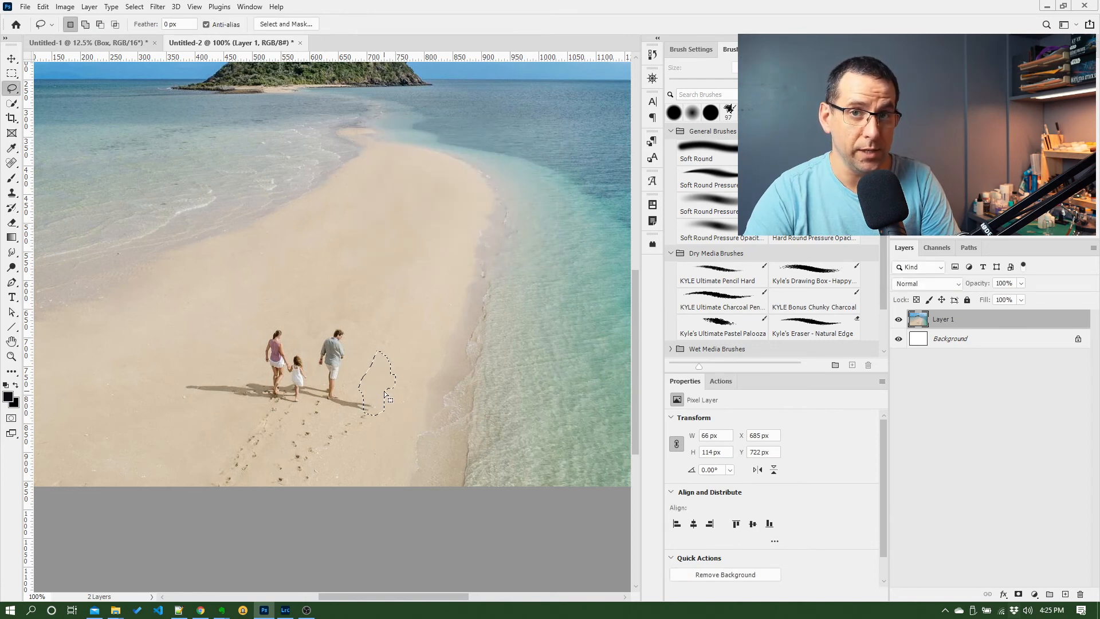
left_click(416, 366)
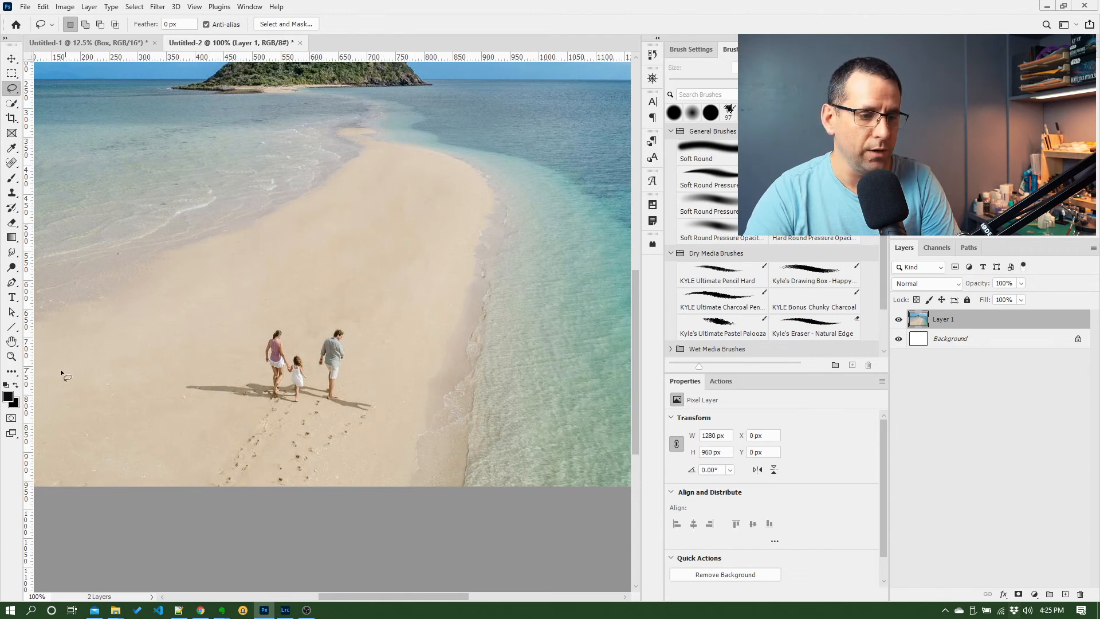
Examine the filled sand beside the family at 300%, and return to a 100% view that includes the island.
left_click(11, 356)
left_click(378, 391)
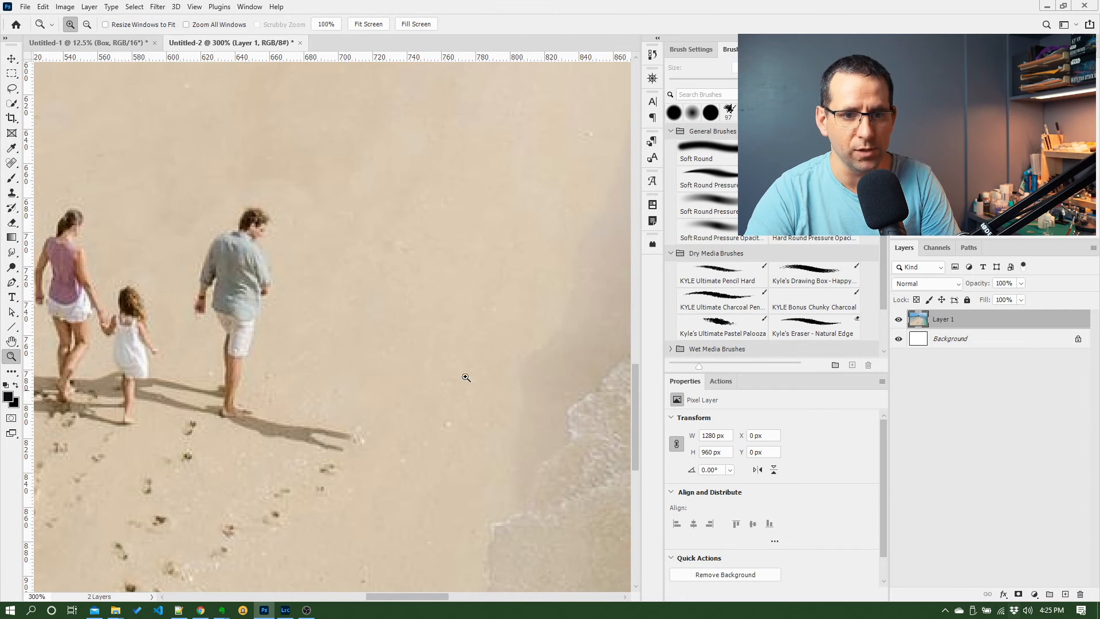
left_click(466, 269, "alt")
left_click(466, 269, "alt")
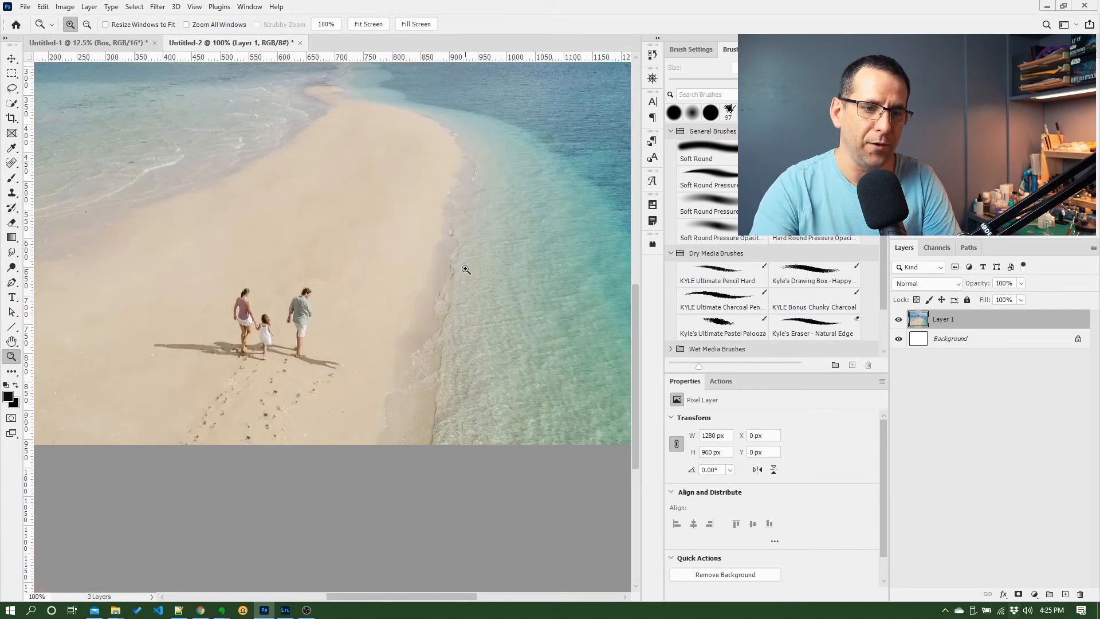
left_click_drag(633, 377, 641, 330)
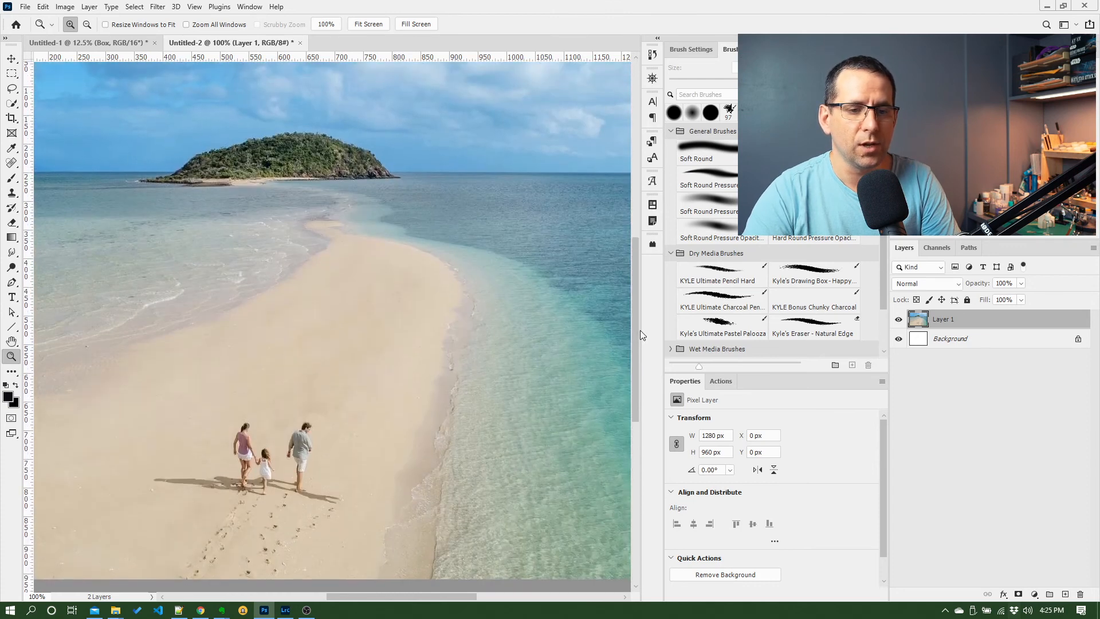
Draw a rectangular marquee selection of about 188 × 153 px on the upper part of the sandbar.
left_click(11, 61)
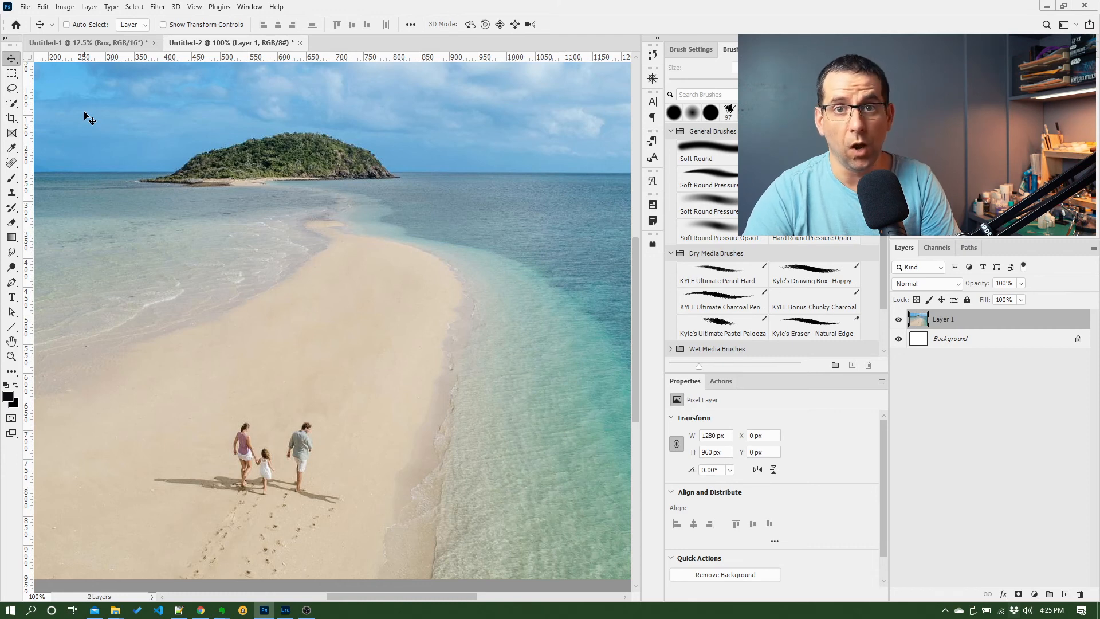
left_click(11, 74)
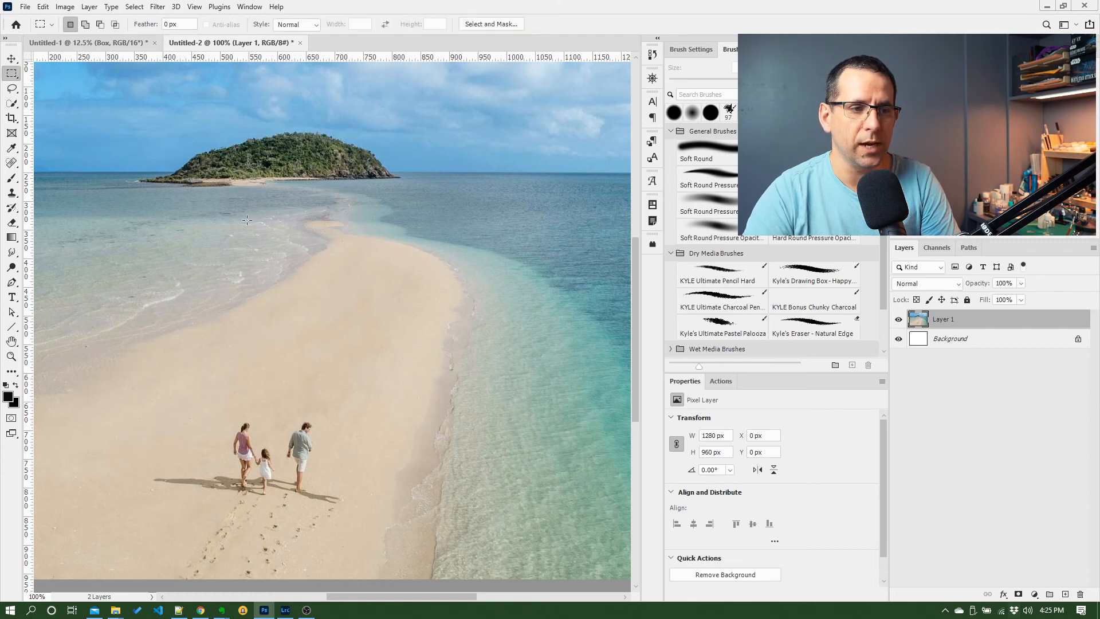
left_click_drag(265, 249, 373, 337)
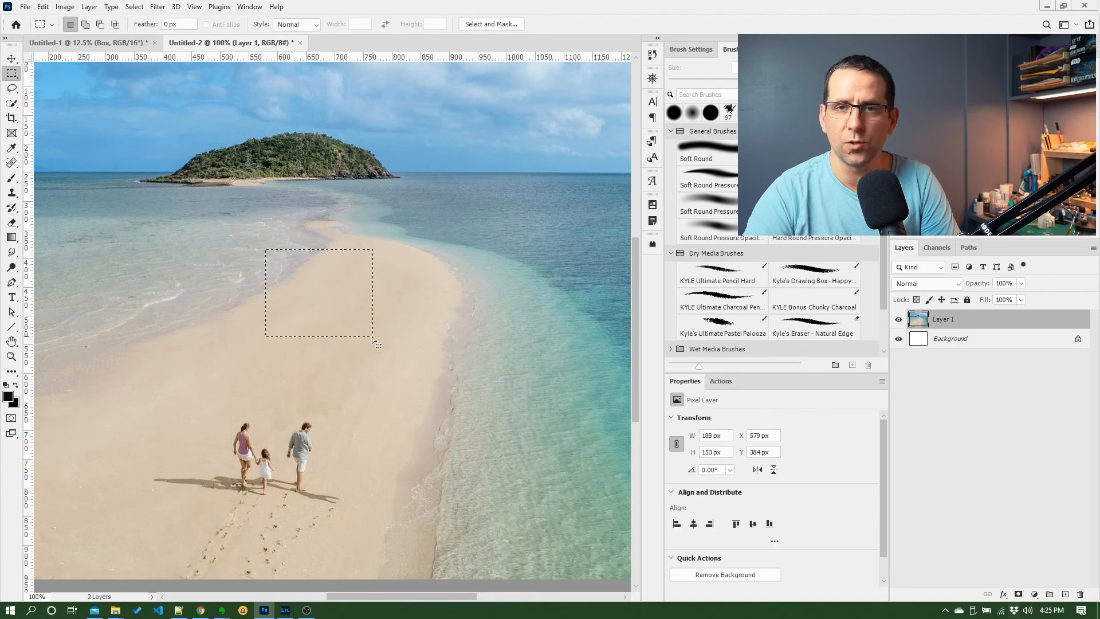